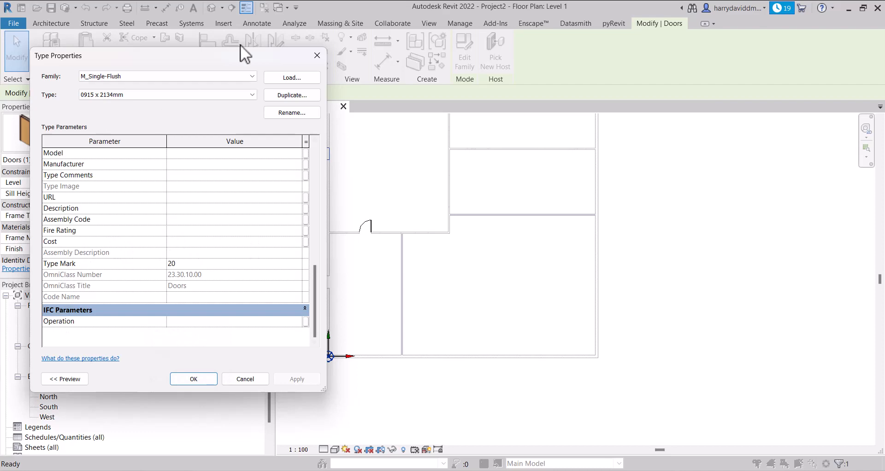
- Duplicate the upper door in the west wall as a new M_Single-Flush type named "0915 x 2134mm_ 1.5JT"
key(Escape)
click(338, 179)
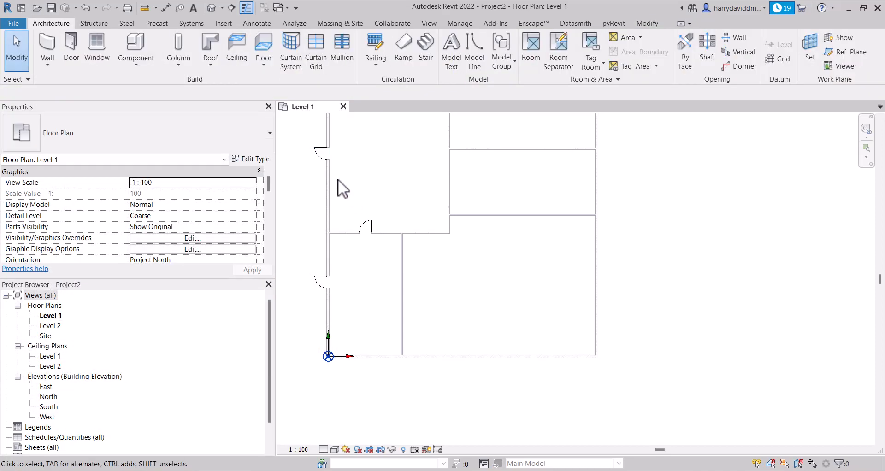
click(320, 150)
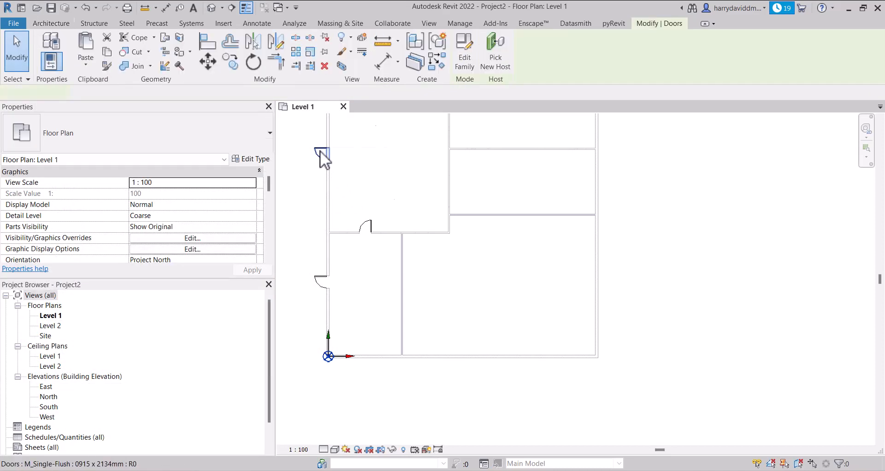
click(248, 158)
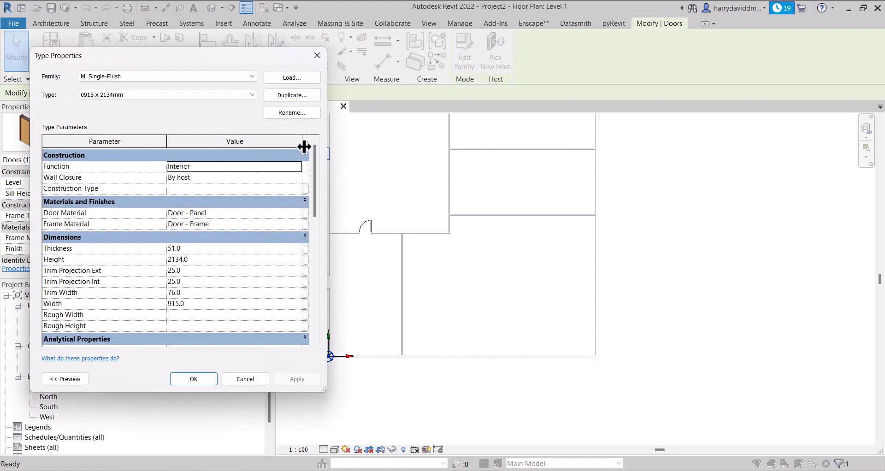
click(284, 95)
click(545, 175)
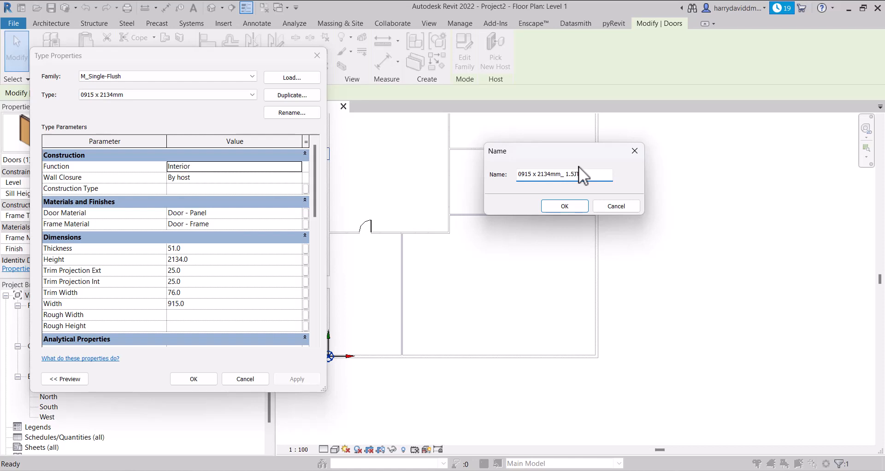
key(Return)
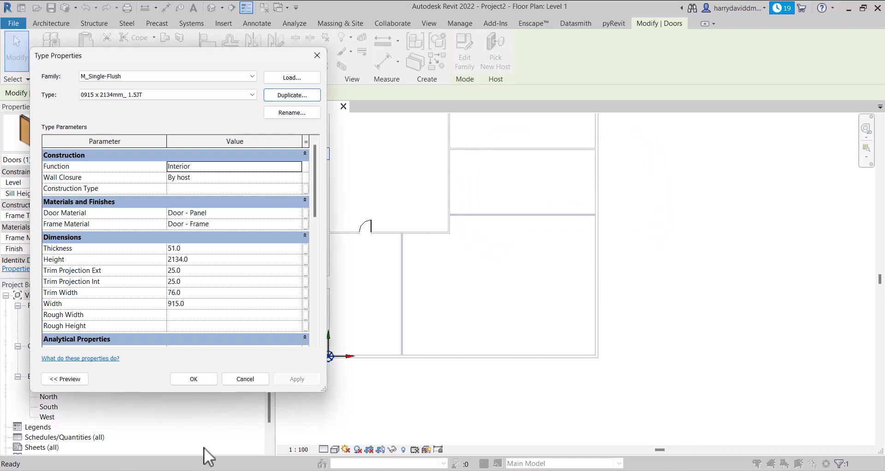
click(195, 380)
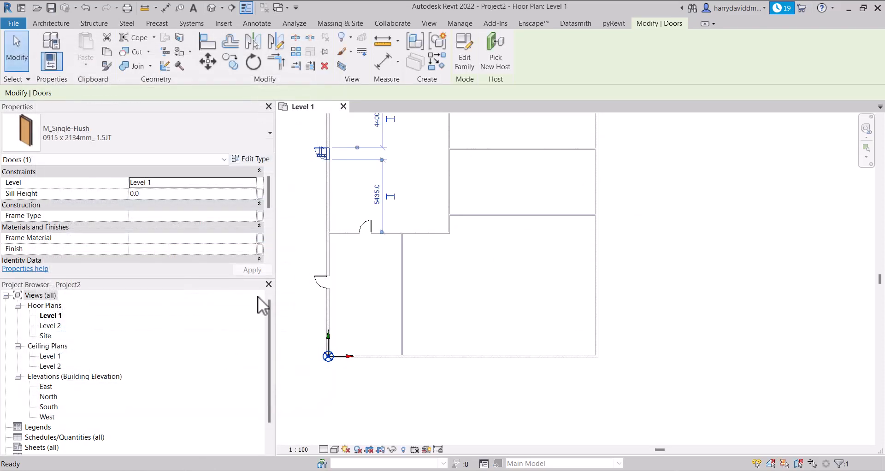
- Duplicate the type of the lower door in the west wall under the name "0915 x 2134mm_3JT"
click(236, 159)
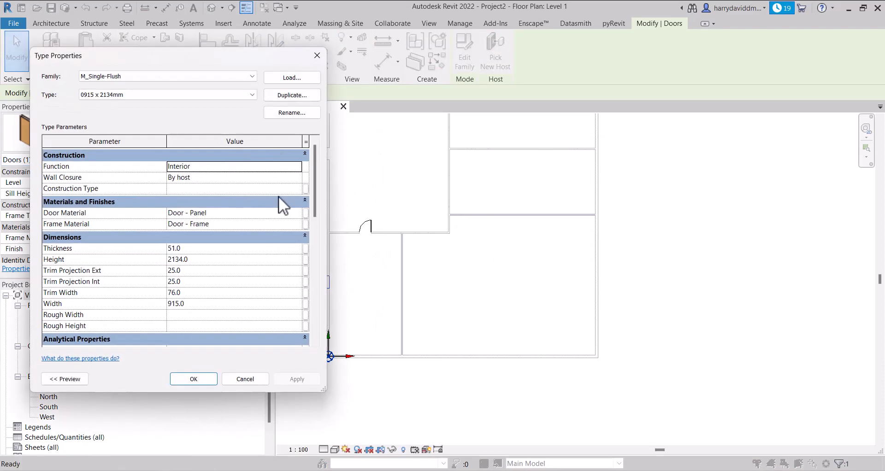
click(283, 96)
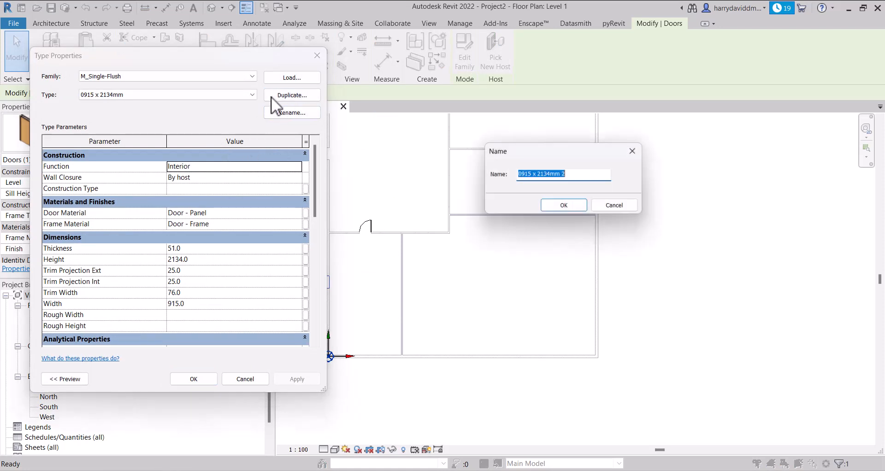
click(589, 174)
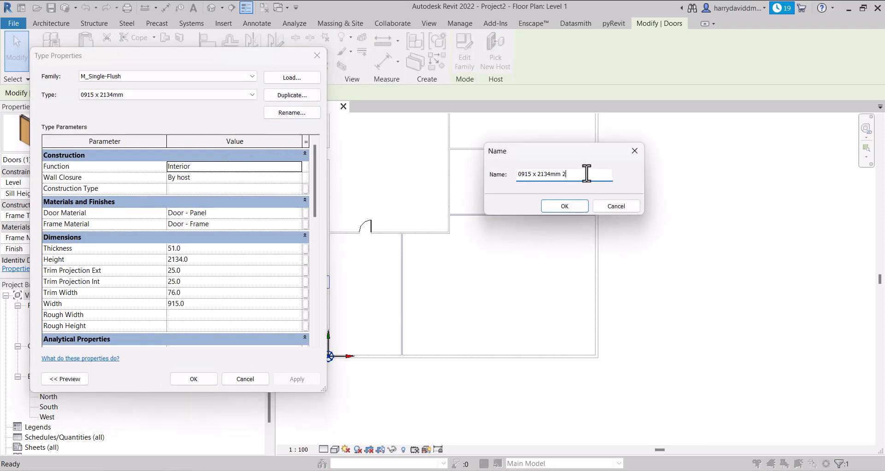
key(BackSpace)
text(_3JT)
key(Return)
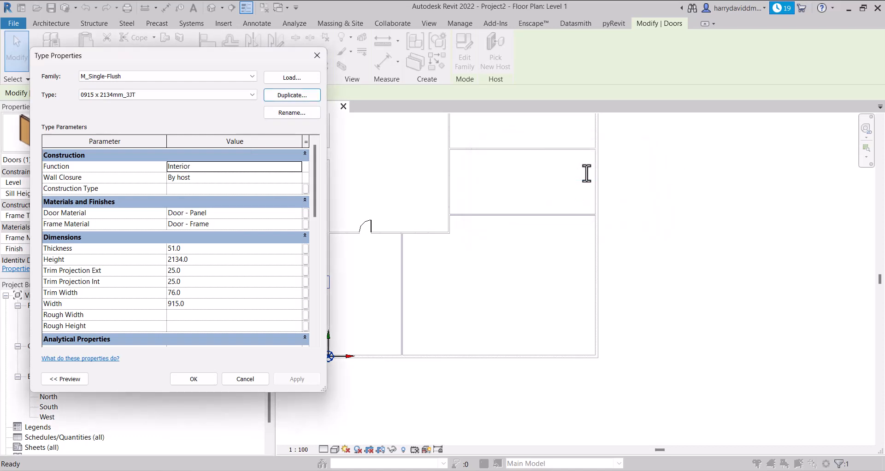
click(194, 379)
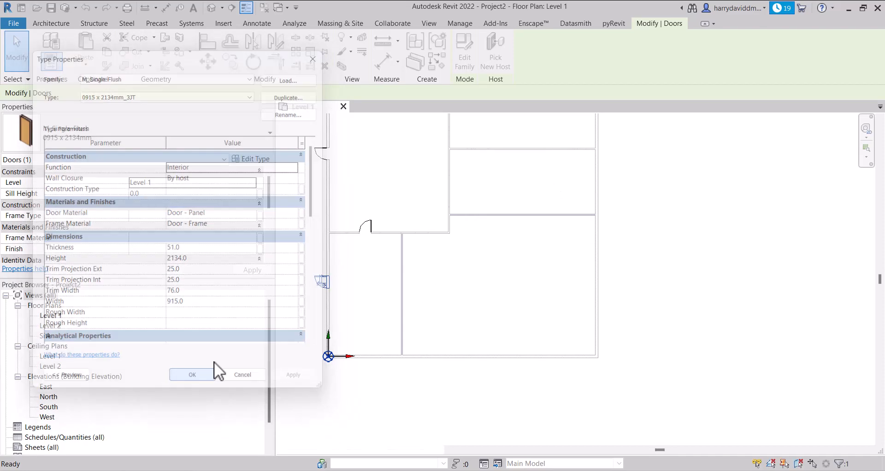
click(444, 259)
- Give the door in the horizontal interior wall a duplicated type named "0915 x 2134mm 5JT"
click(367, 226)
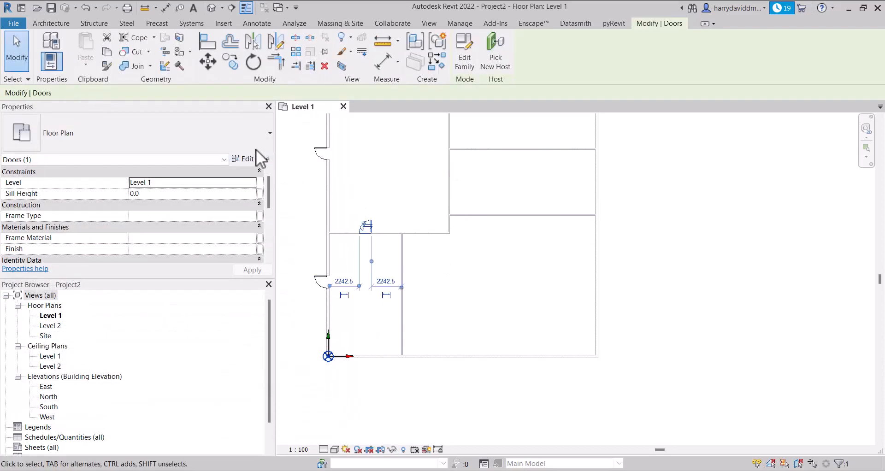
click(250, 156)
click(299, 95)
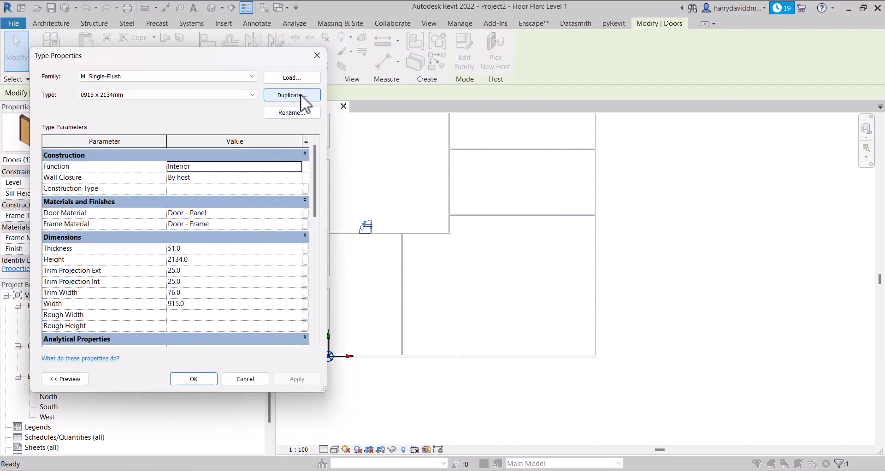
click(567, 176)
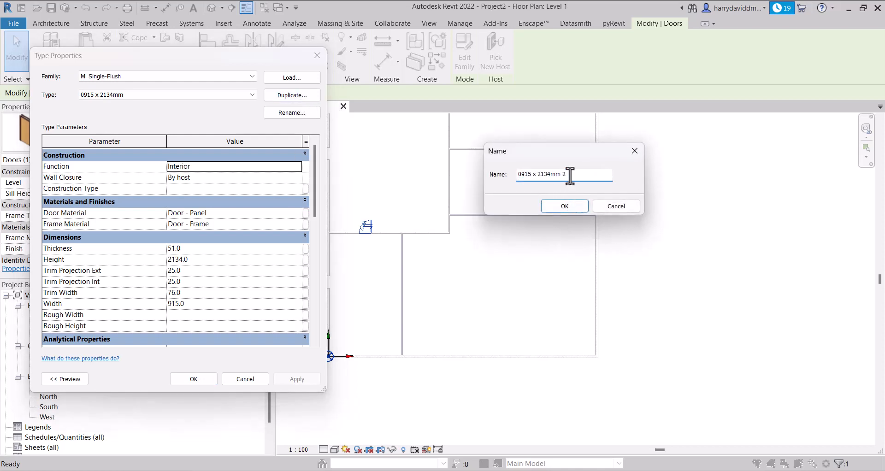
key(BackSpace)
text(SIT)
click(569, 204)
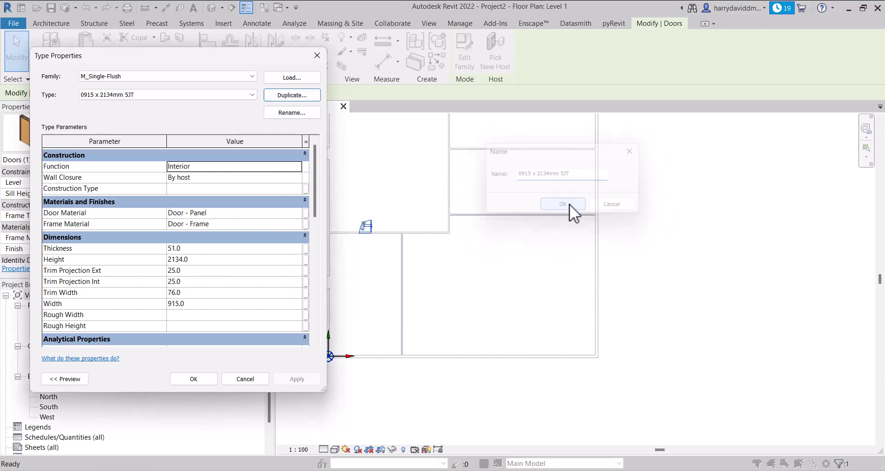
click(204, 379)
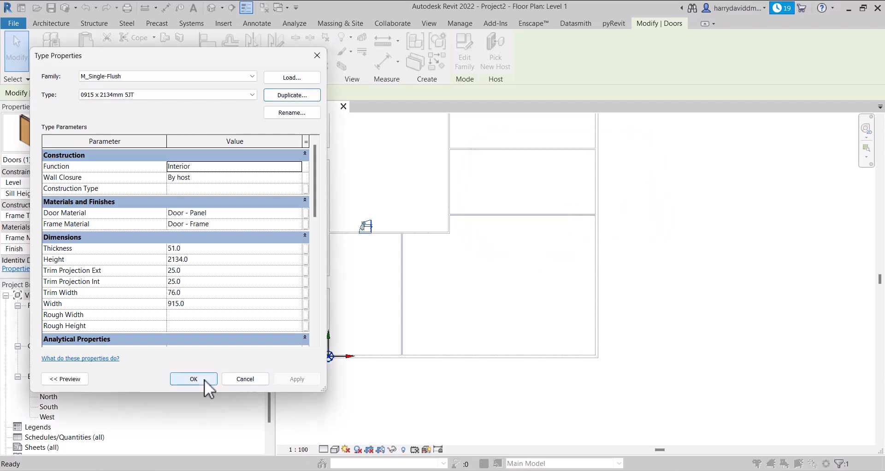
click(399, 192)
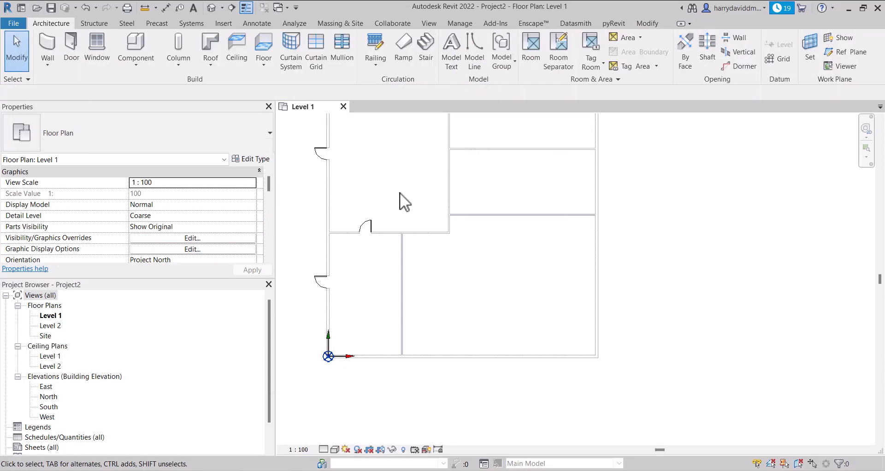
- Set the Cost type parameter of the upper west-wall door (1.5JT type) to 1500000
click(319, 148)
click(246, 160)
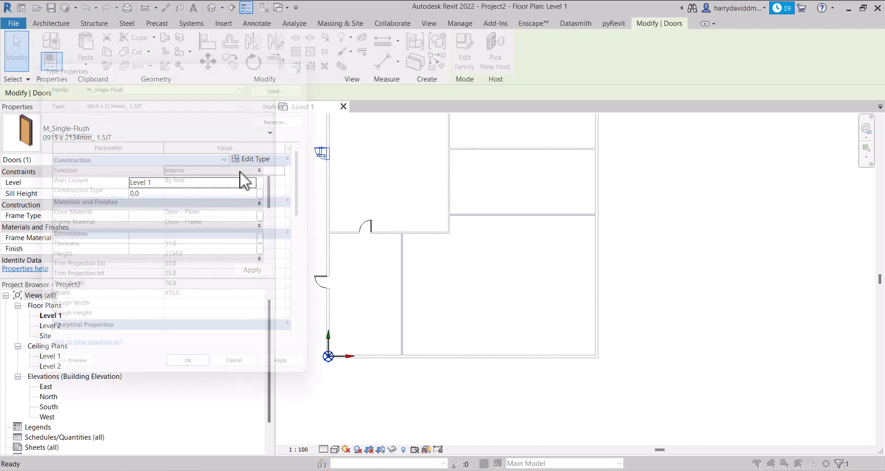
scroll(187, 323, down, 1)
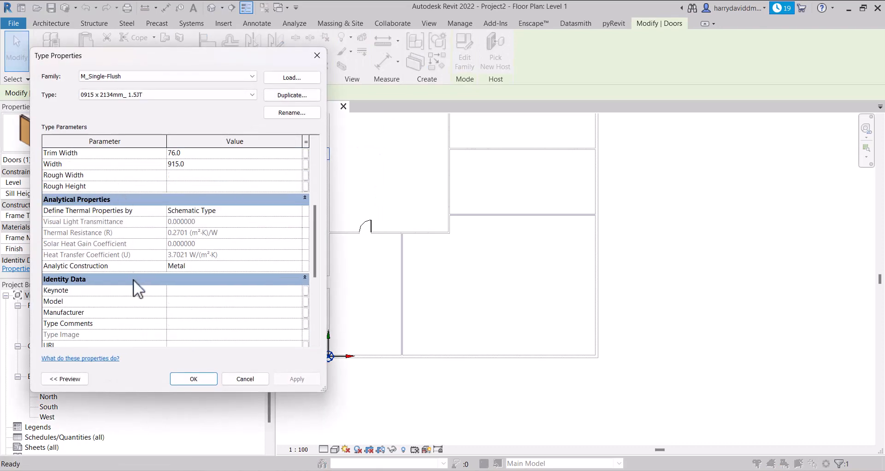
scroll(134, 315, down, 1)
scroll(147, 303, down, 1)
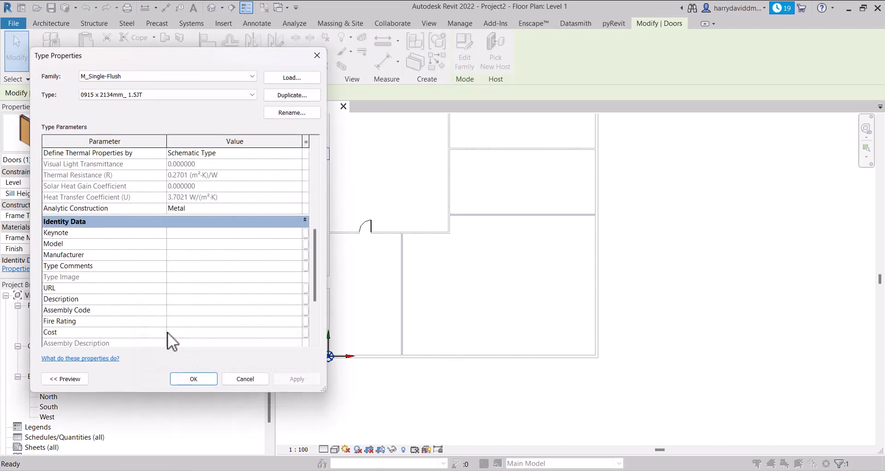
text(1500000)
click(297, 379)
click(190, 380)
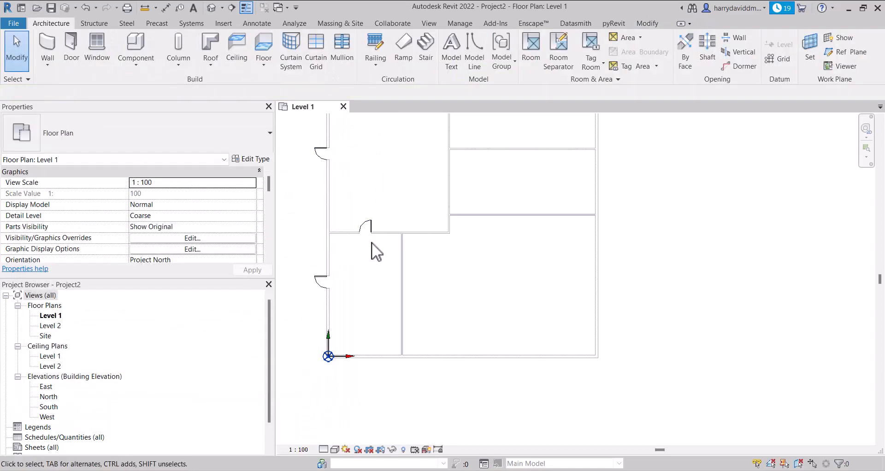
- Set the Cost type parameter of the door in the horizontal interior wall (5JT type) to 5000000
click(368, 226)
click(237, 159)
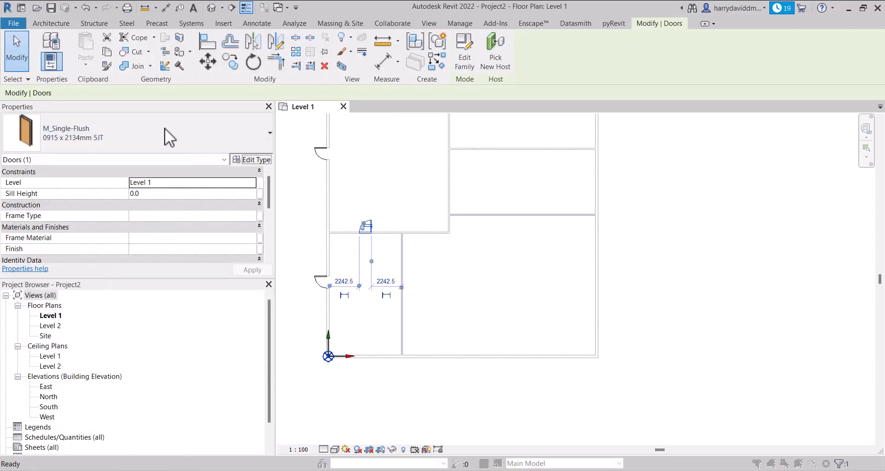
scroll(214, 259, down, 8)
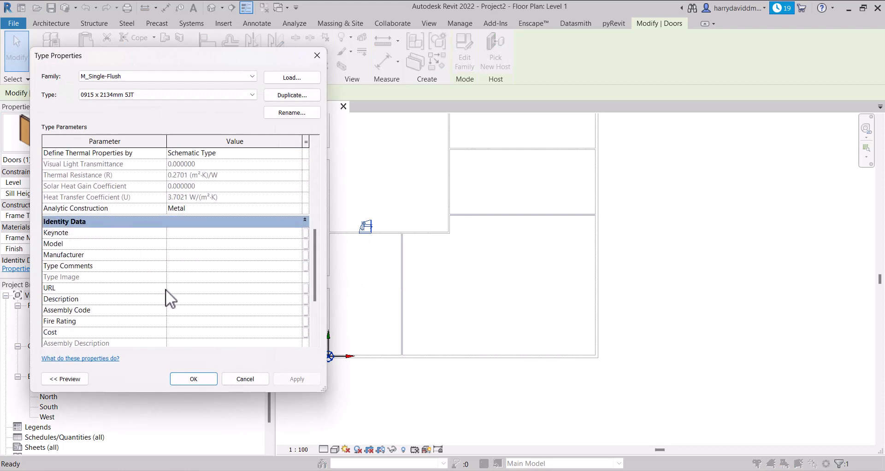
text(5000000)
click(298, 380)
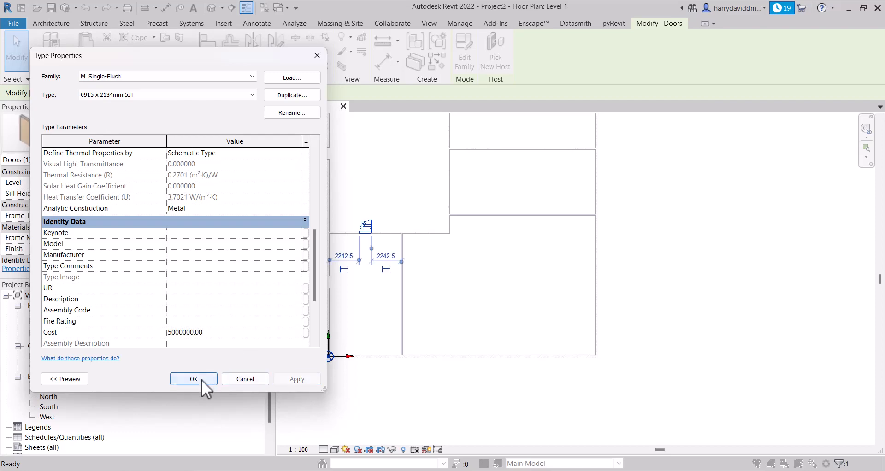
click(199, 380)
- Set the Cost type parameter of the lower west-wall door (3JT type) to 3000000
click(322, 283)
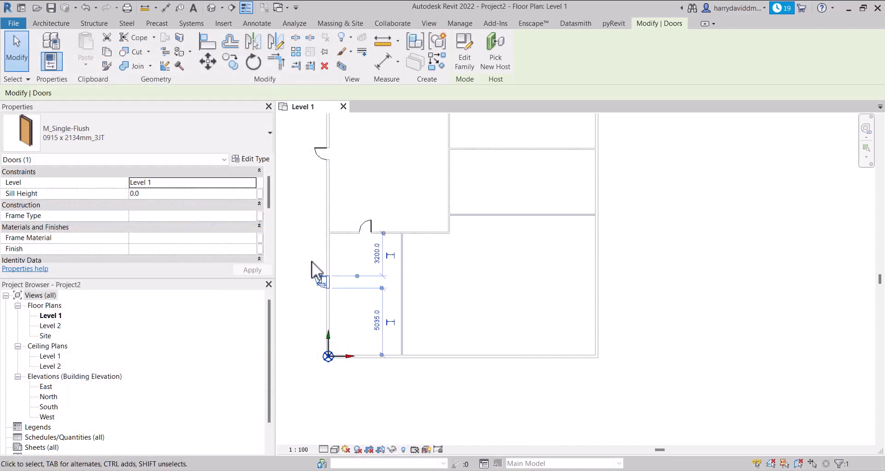
click(245, 159)
scroll(244, 212, down, 6)
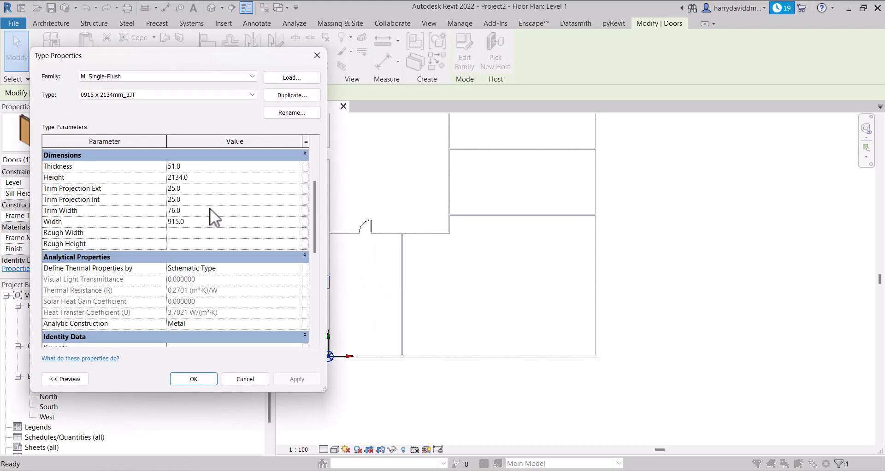
click(188, 329)
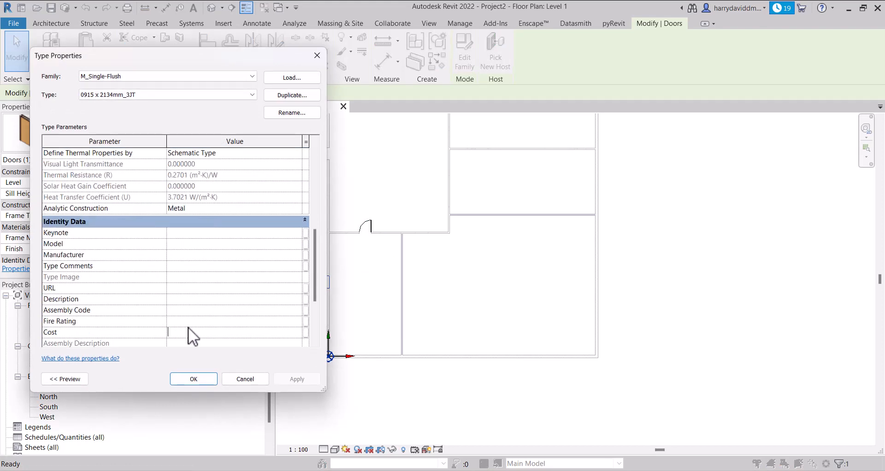
text(3000000)
click(293, 377)
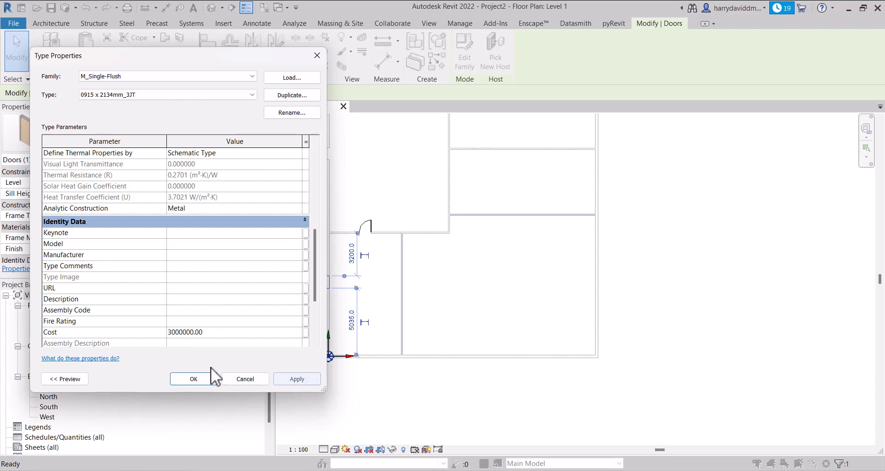
click(208, 376)
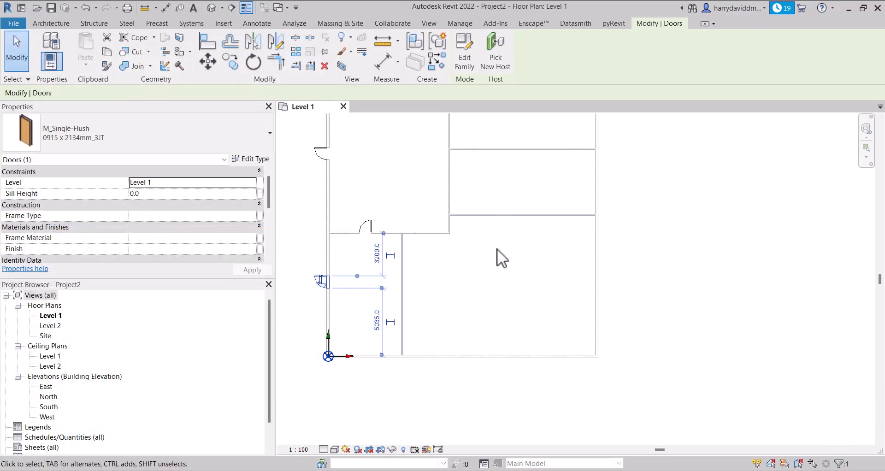
click(489, 254)
- Place a door of type 0915 x 2134mm 5JT in the vertical interior wall of the lower room
key(d)
key(r)
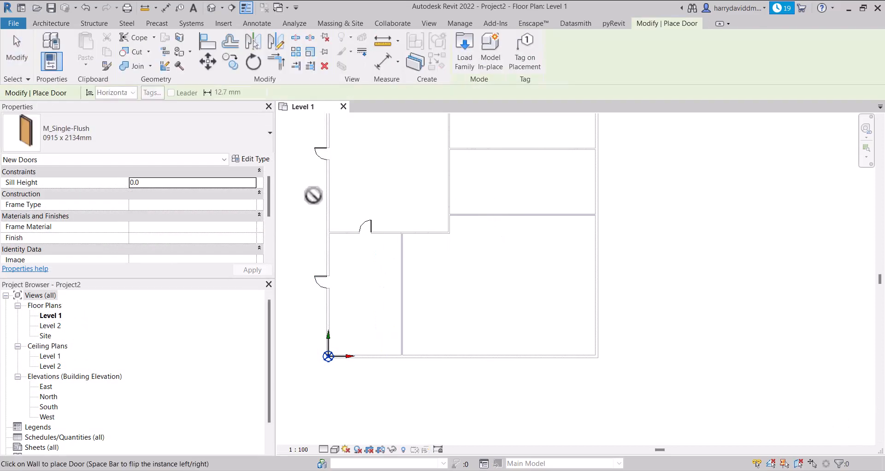
click(169, 135)
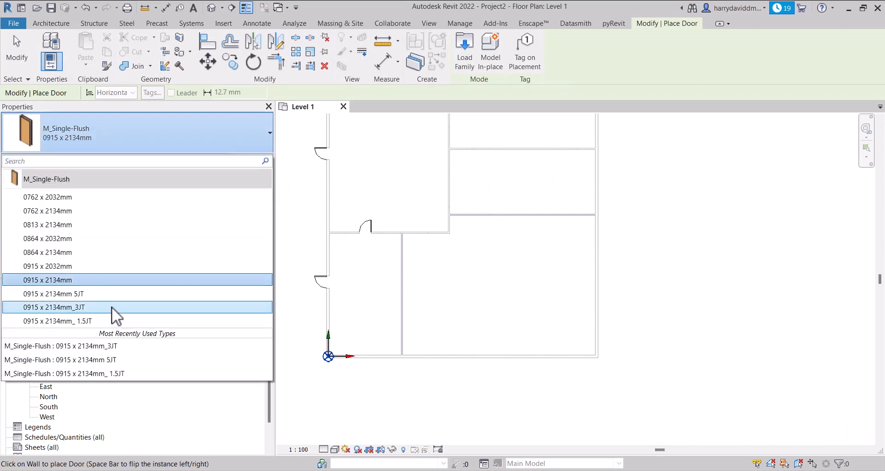
click(113, 294)
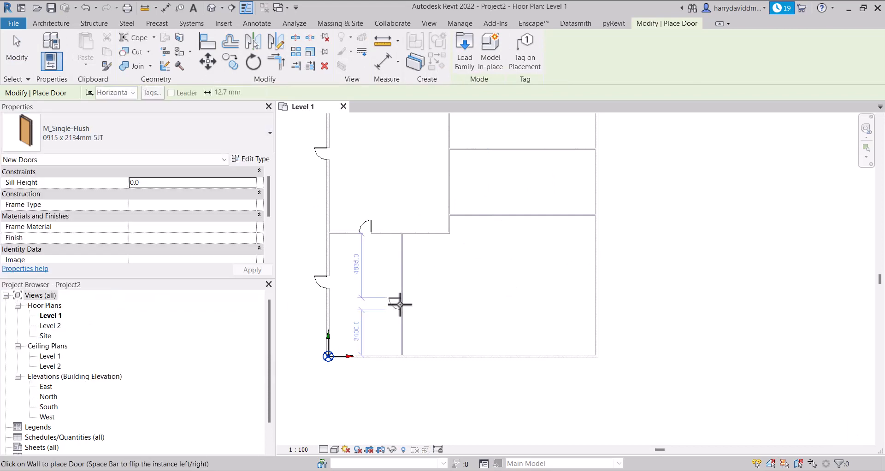
- Place a 0915 x 2134mm_3JT door in the lower horizontal wall of the east rooms and a 0915 x 2134mm_ 1.5JT door in the upper one
click(135, 120)
click(84, 307)
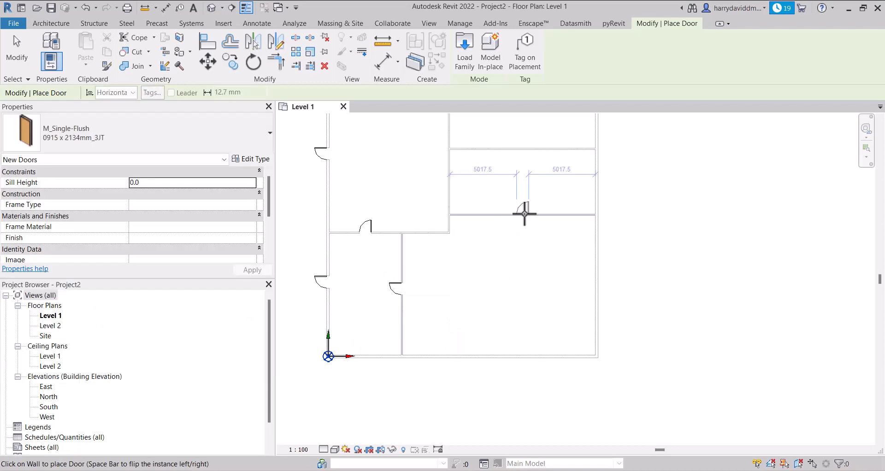
click(132, 129)
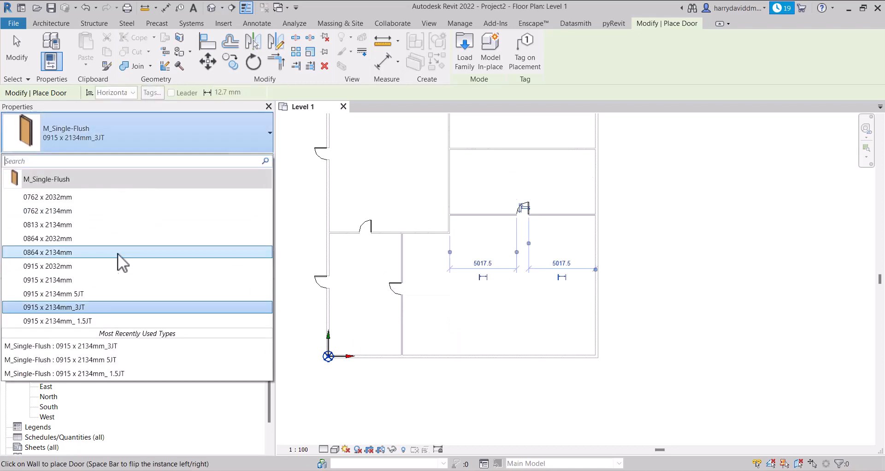
click(77, 318)
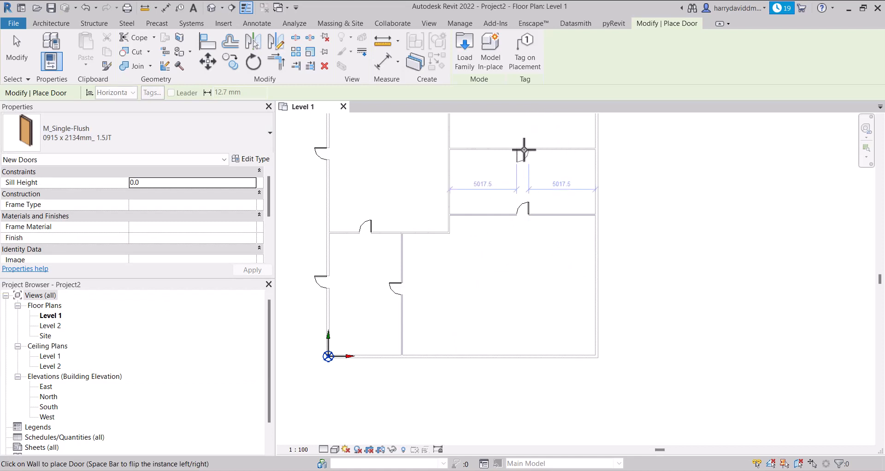
click(530, 146)
click(17, 51)
- Create a new rule-based filter named DOOR COST from the filter overrides of the Level 1 floor plan
scroll(435, 256, down, 4)
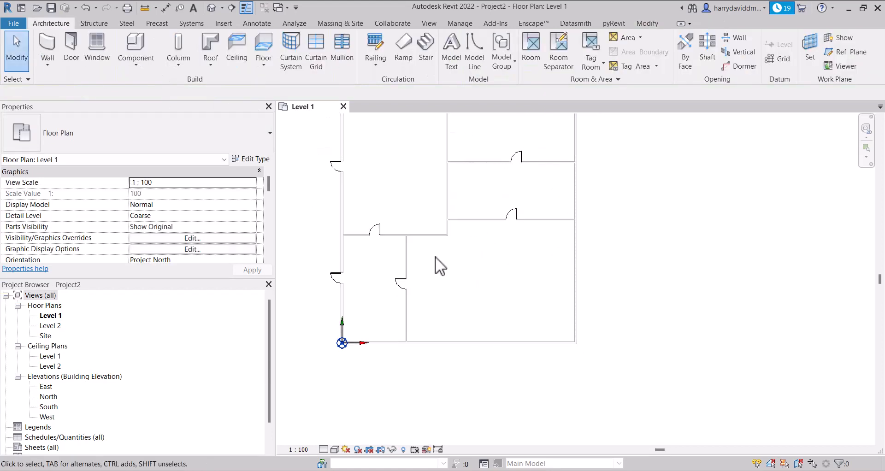
scroll(508, 286, up, 2)
middle_drag(508, 286, 583, 275)
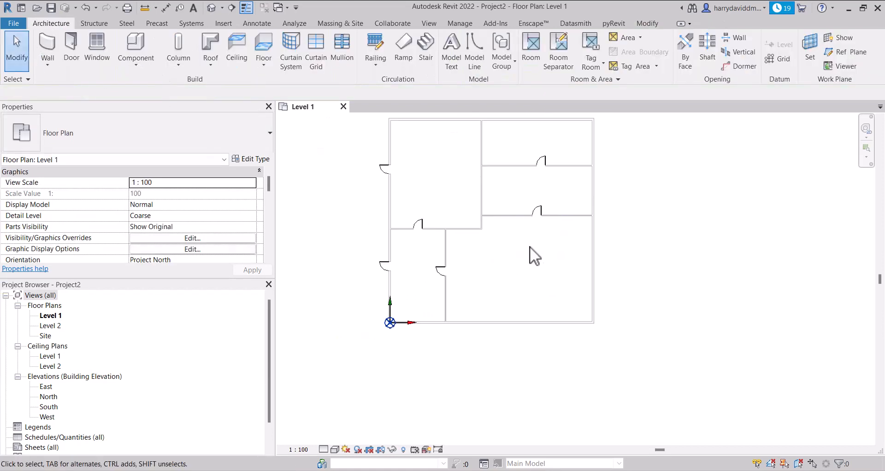
key(v)
key(g)
click(267, 72)
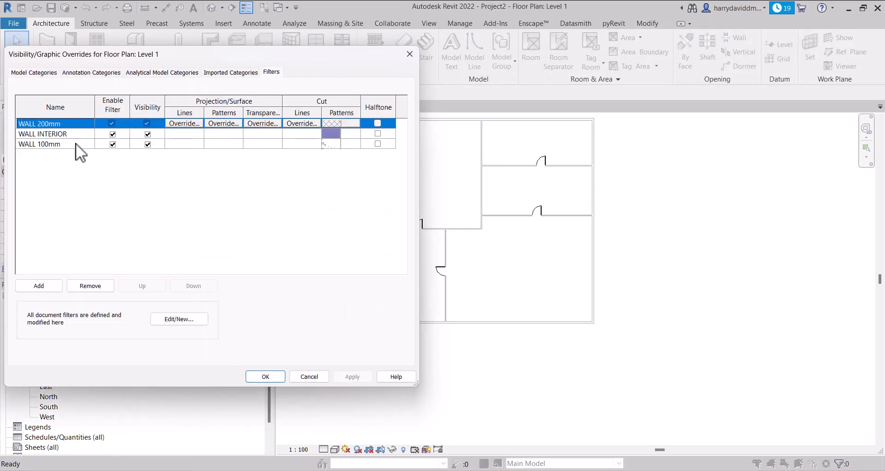
click(50, 284)
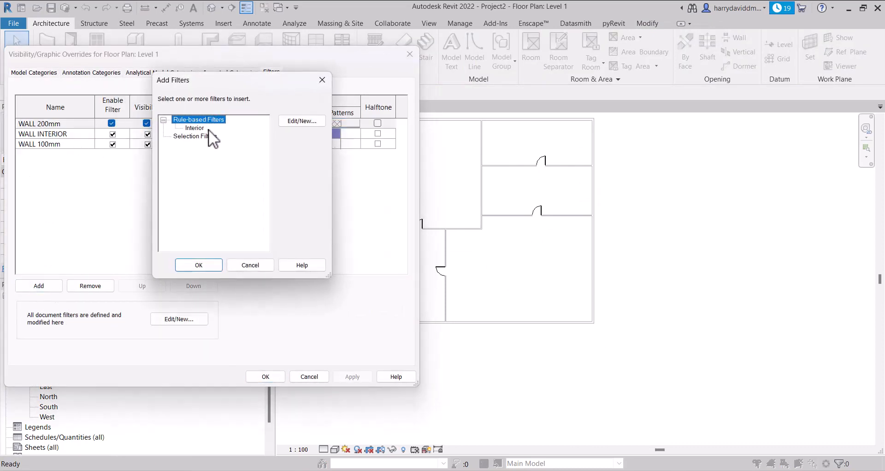
click(303, 121)
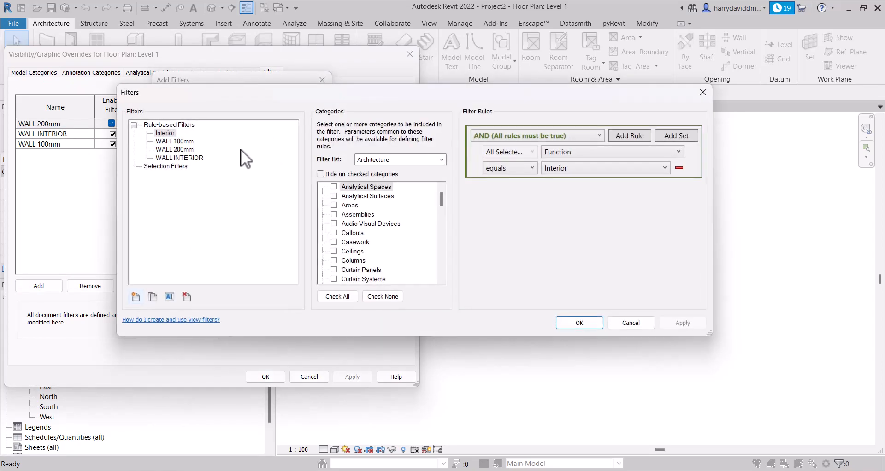
click(136, 296)
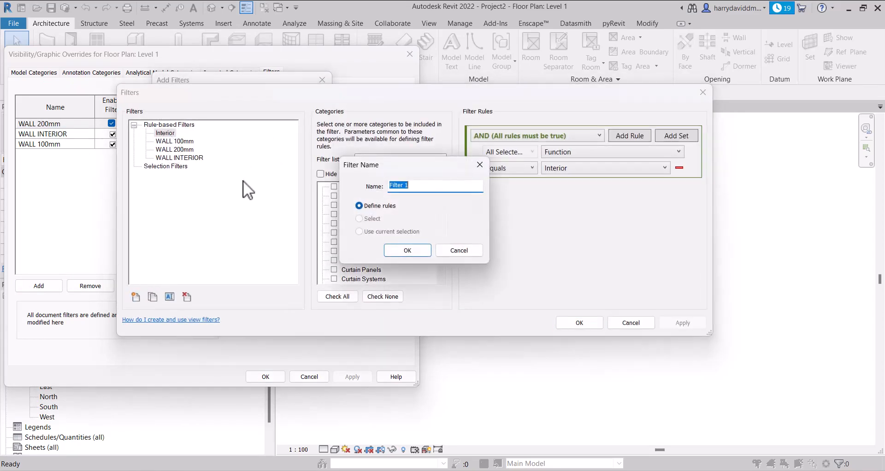
text(DORR)
key(BackSpace)
key(BackSpace)
text(OR COST)
key(Return)
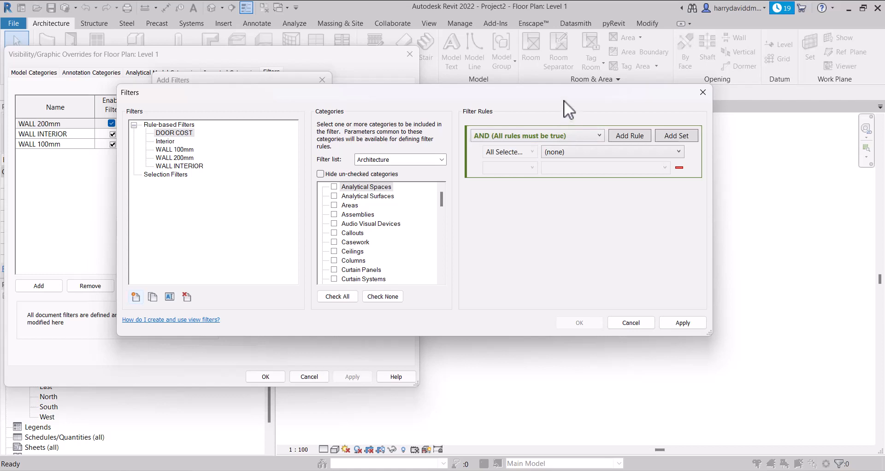
- Assign only the Doors category to the DOOR COST filter
drag(563, 101, 516, 68)
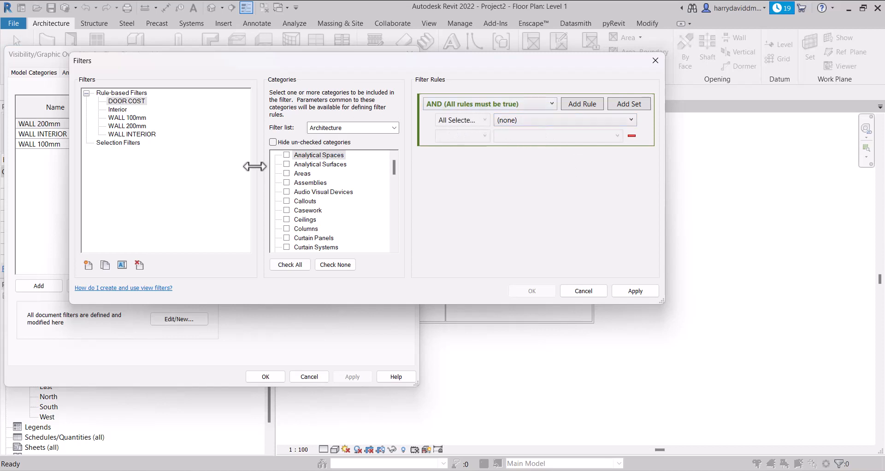
scroll(290, 162, down, 3)
scroll(318, 214, down, 1)
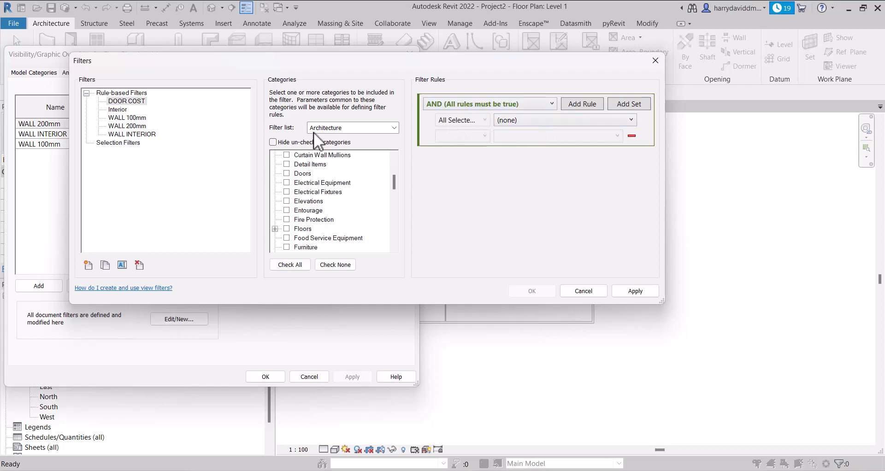
click(286, 173)
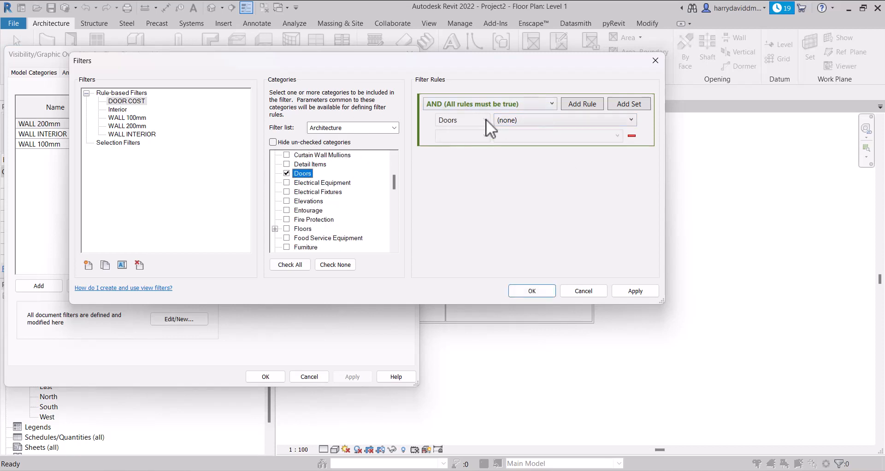
- Define the DOOR COST filter rule as Cost is greater than 2000000 and save the filter definition
click(536, 119)
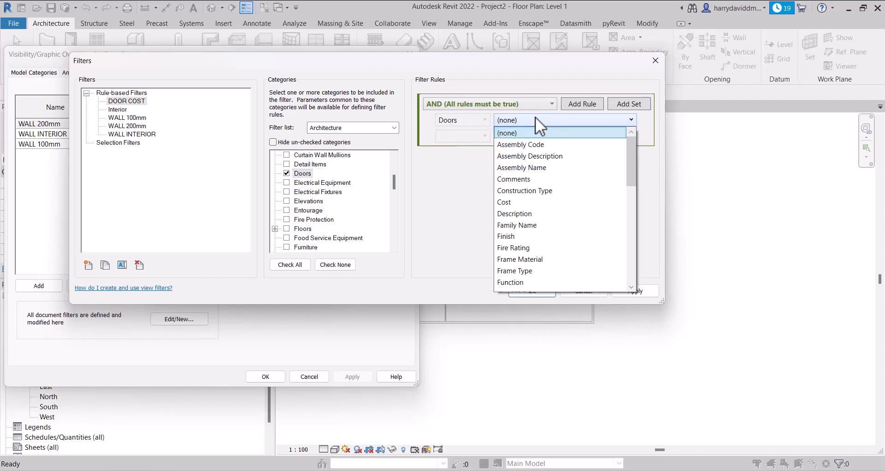
click(535, 203)
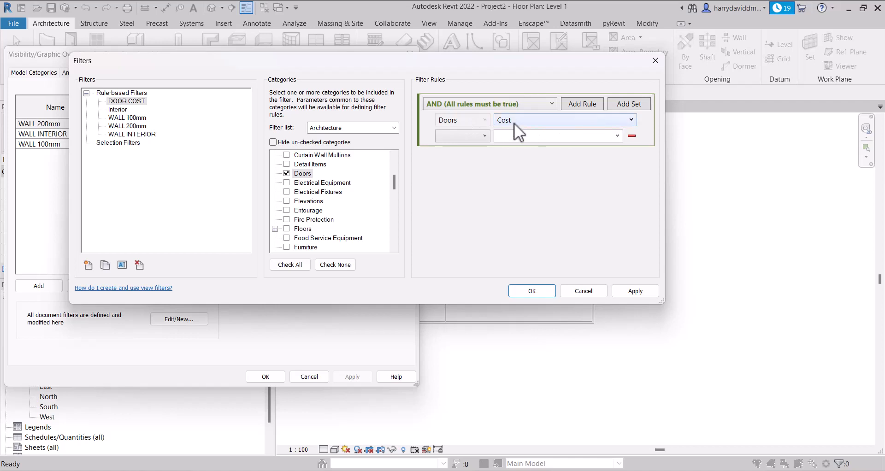
click(468, 139)
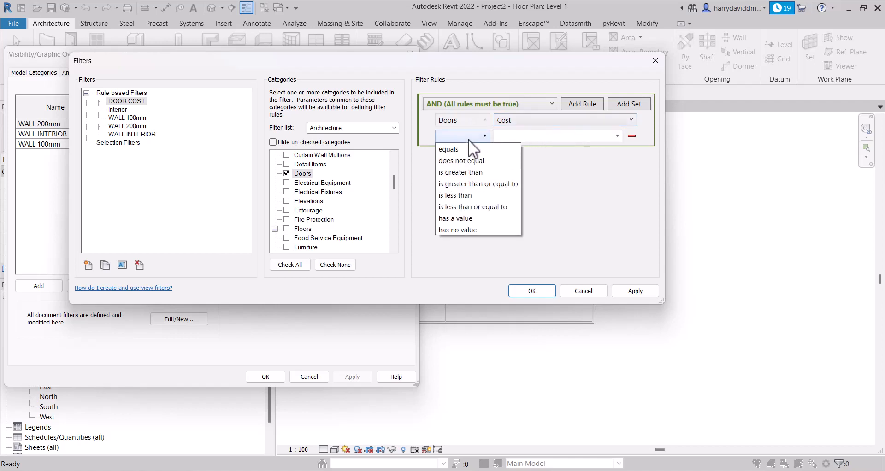
click(477, 173)
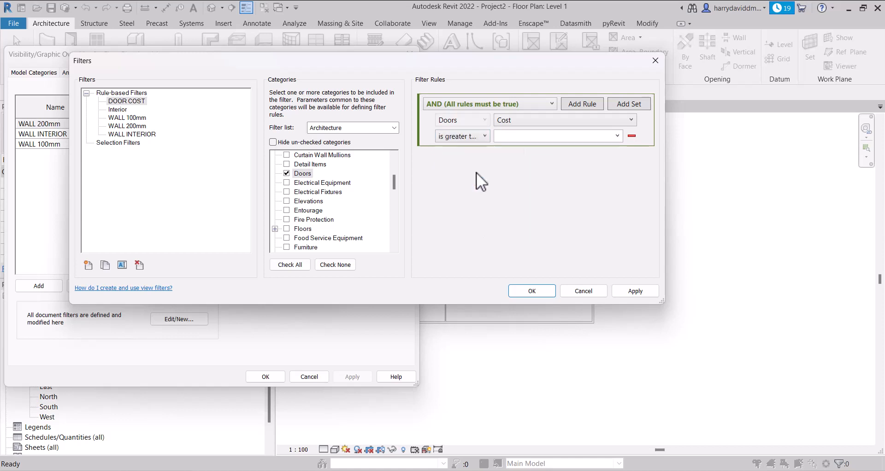
click(526, 136)
text(2000000)
click(622, 291)
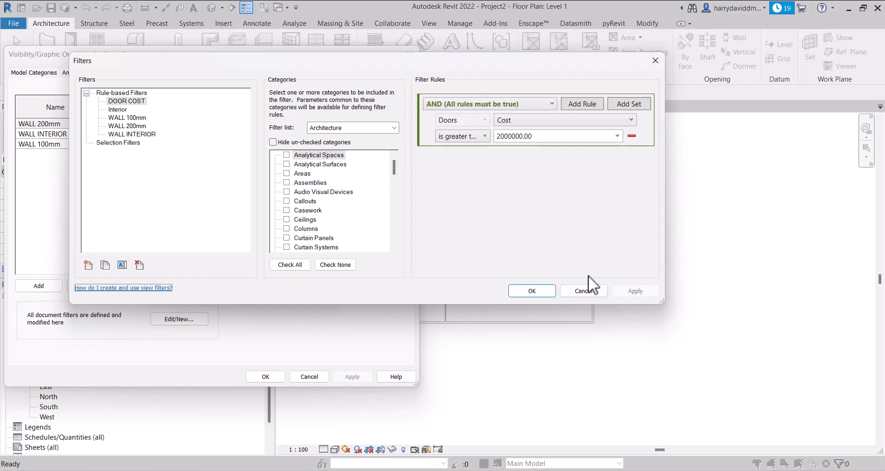
click(535, 291)
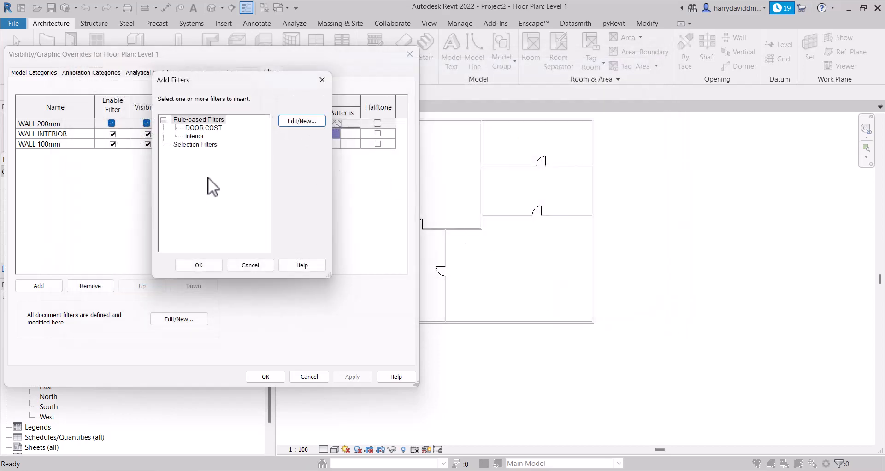
- Add the DOOR COST filter to the Level 1 view and override its projection lines with a solid red line
click(204, 127)
click(217, 266)
click(60, 135)
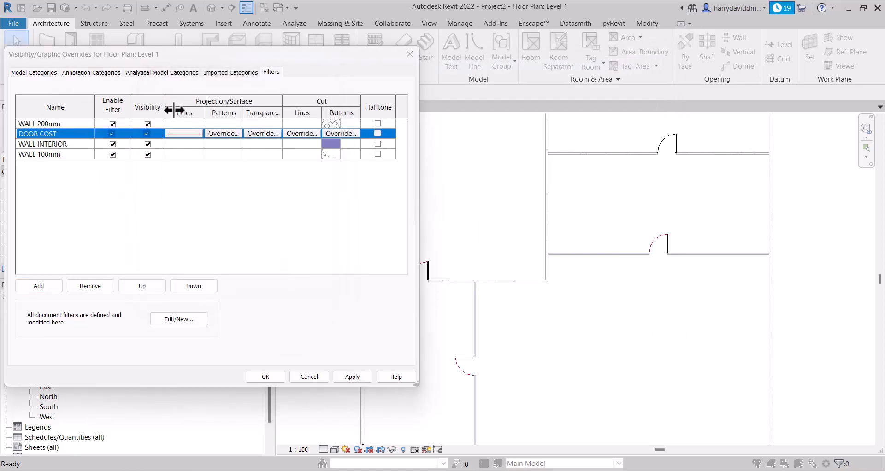
click(180, 134)
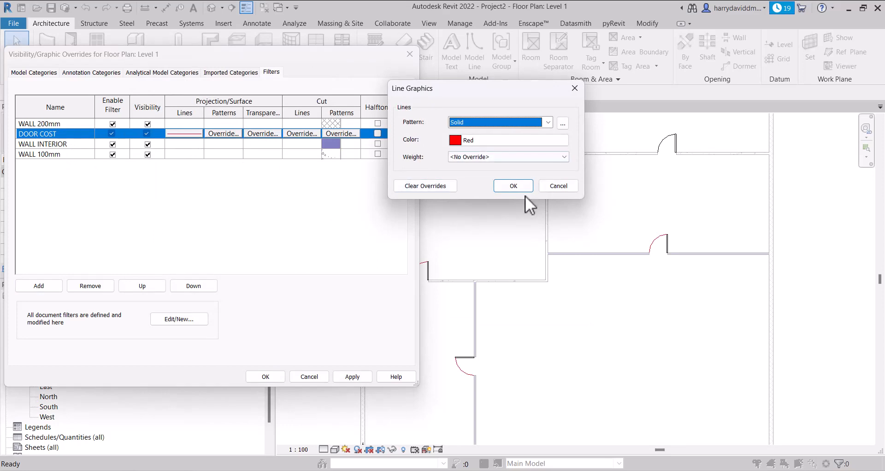
click(513, 186)
click(347, 377)
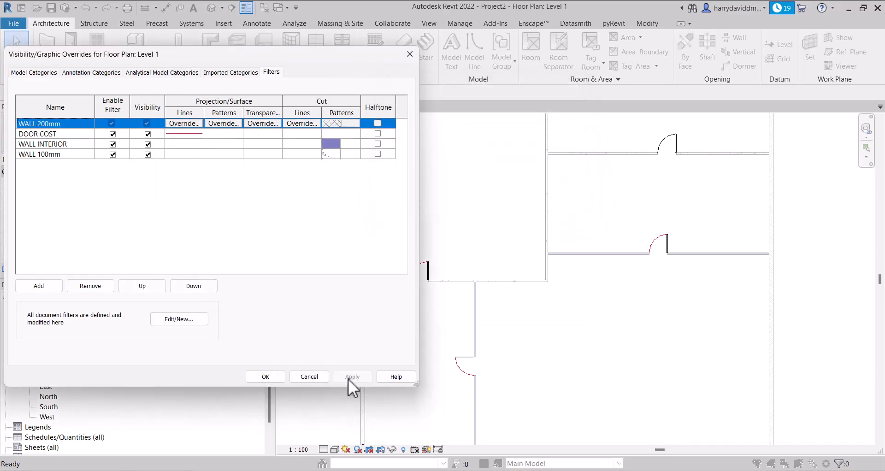
click(277, 377)
- Compare the types and swing line colours of the west-wall doors and the doors in the adjoining interior walls
scroll(380, 265, up, 3)
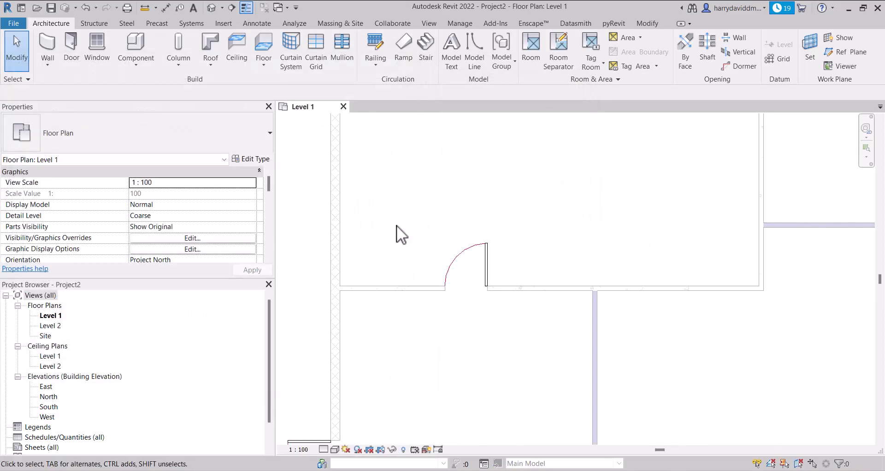
scroll(469, 232, down, 3)
scroll(381, 319, up, 3)
click(384, 328)
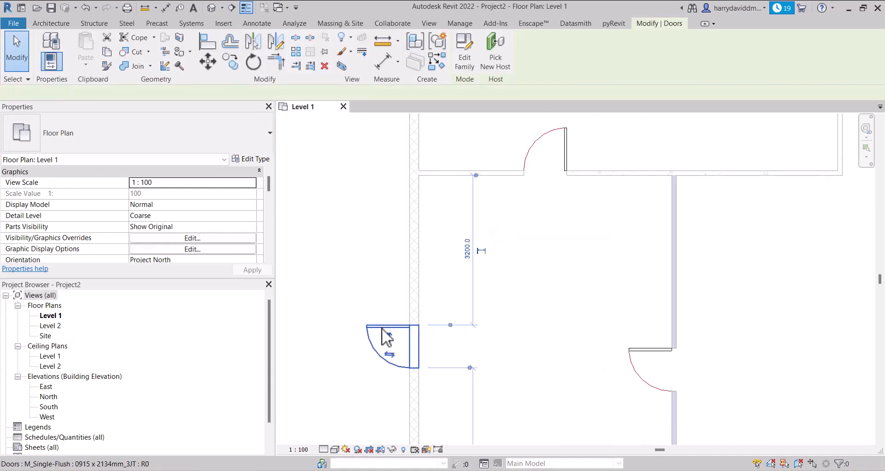
click(562, 129)
middle_drag(556, 188, 348, 140)
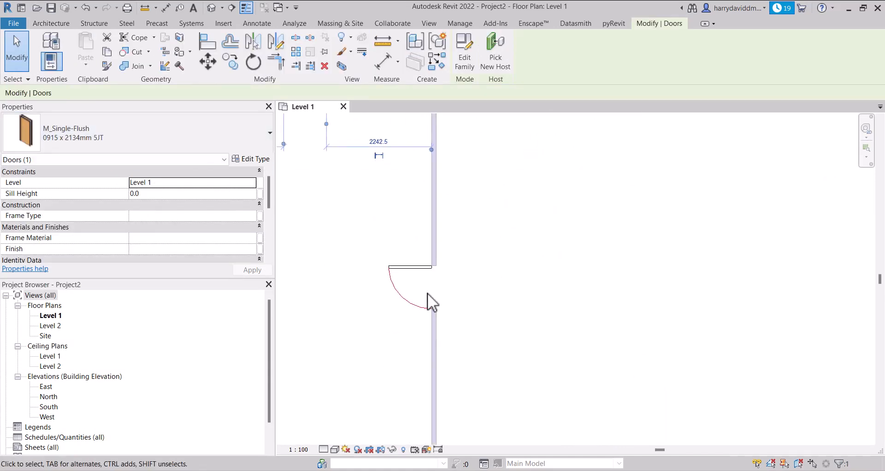
scroll(428, 293, down, 5)
middle_drag(371, 181, 417, 275)
scroll(418, 272, up, 5)
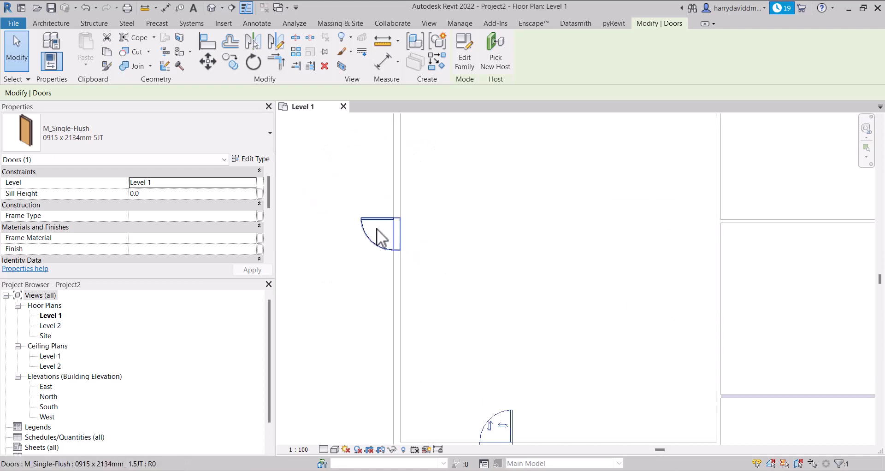
click(379, 226)
scroll(363, 172, down, 5)
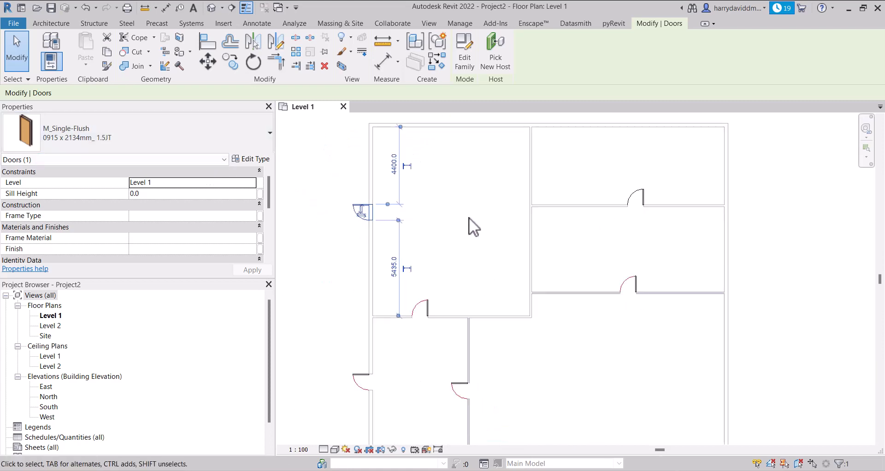
- Examine the swing line colours of the two doors in the east rooms and review the whole floor plan
click(469, 218)
scroll(648, 241, up, 5)
middle_drag(648, 216, 588, 250)
scroll(573, 207, down, 5)
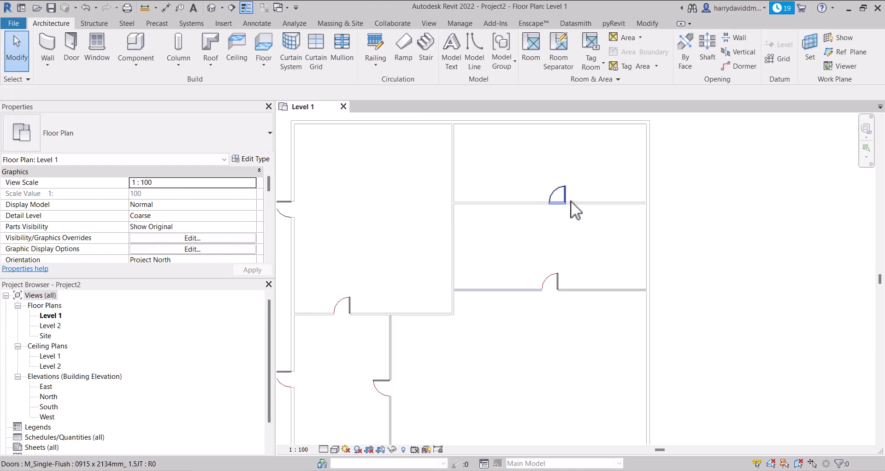
scroll(560, 273, up, 5)
middle_drag(518, 290, 482, 258)
scroll(475, 259, down, 2)
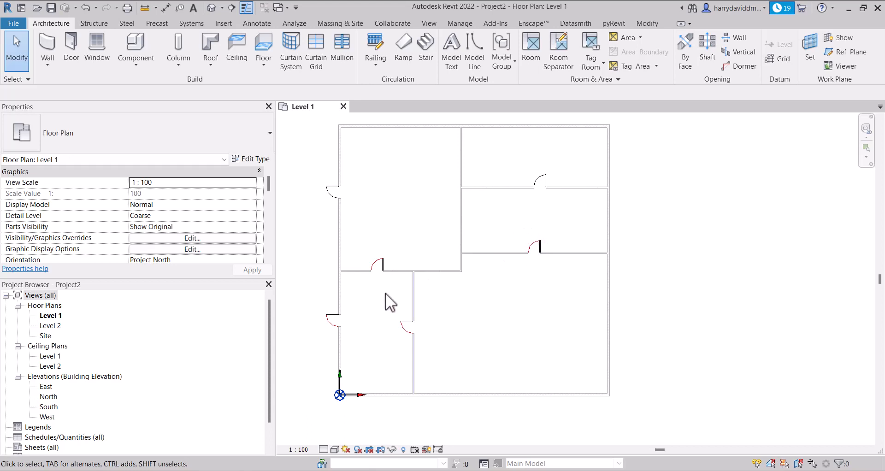
middle_drag(509, 334, 506, 328)
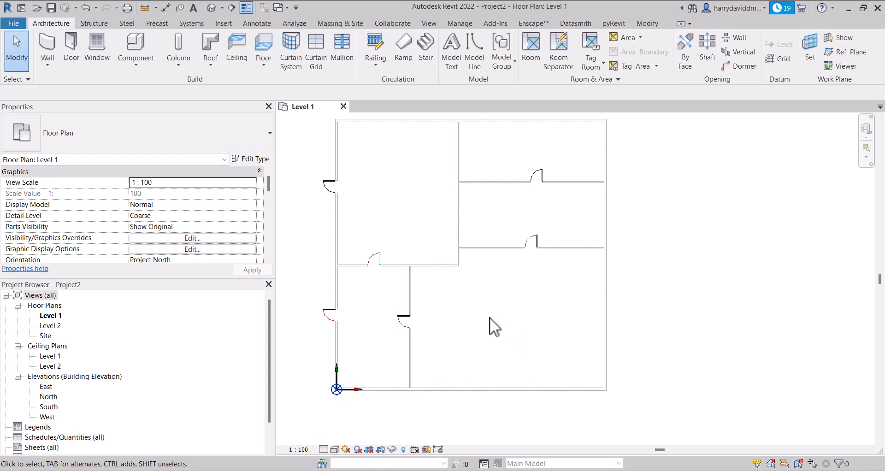
- Change the door in the horizontal wall between the two west rooms to type 0915 x 2134mm_ 1.5JT and check its swing line colour
click(367, 261)
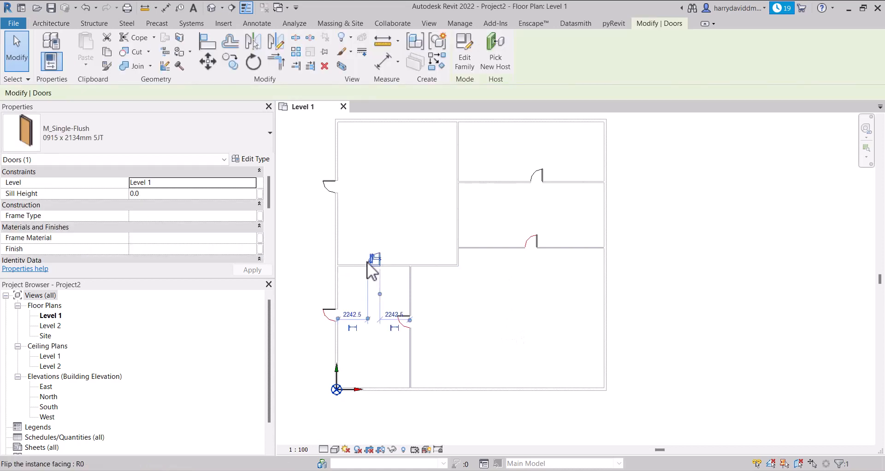
click(115, 124)
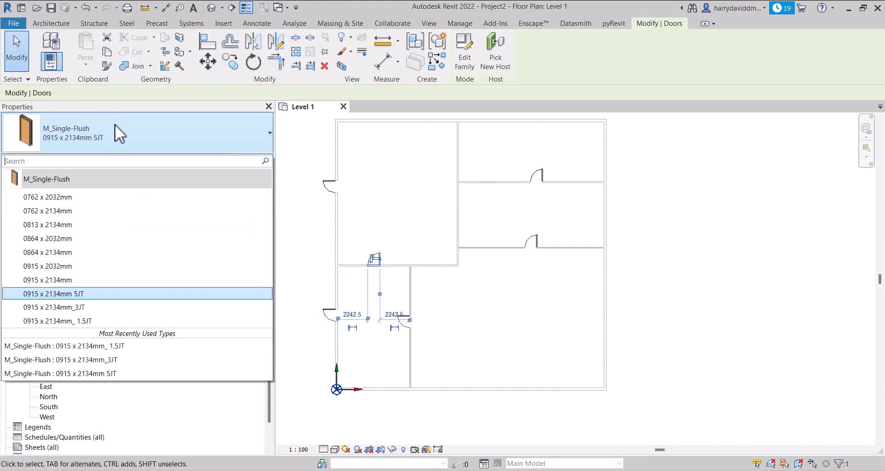
click(102, 321)
click(305, 218)
scroll(369, 239, up, 5)
scroll(427, 272, down, 4)
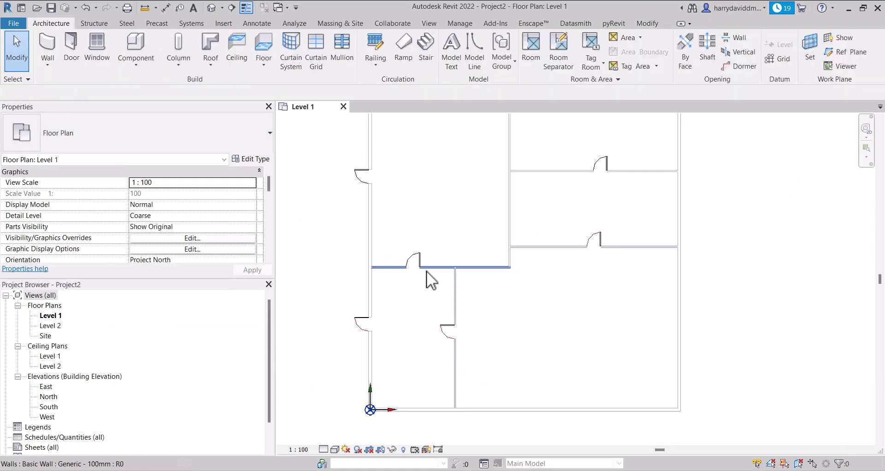
scroll(487, 247, down, 3)
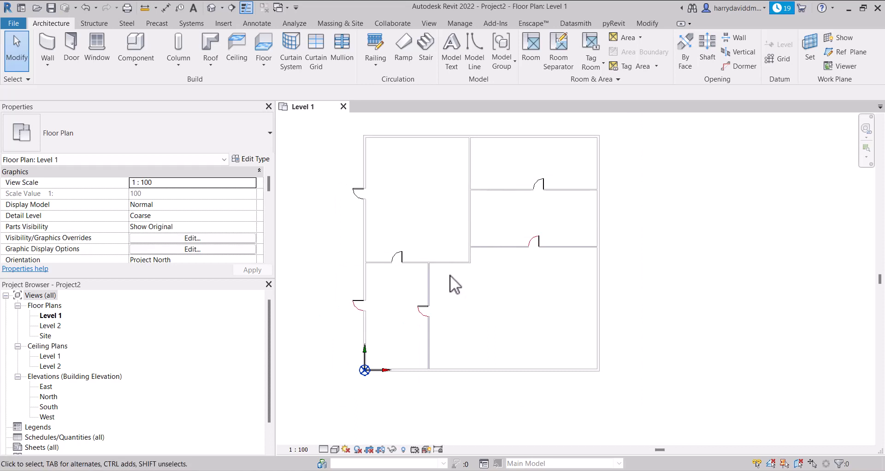
scroll(488, 276, up, 4)
scroll(505, 261, down, 3)
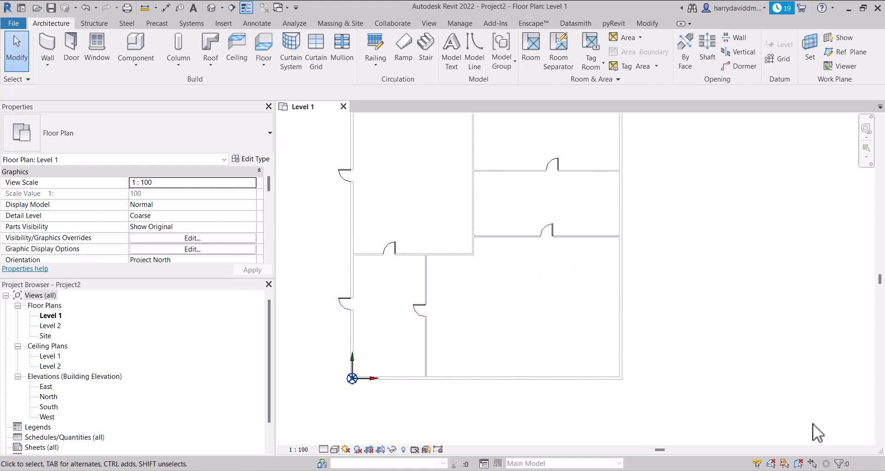
- Review the DOOR COST filter's rule and its available door parameters in the Level 1 filter settings, leaving the rule as it is
scroll(606, 298, down, 2)
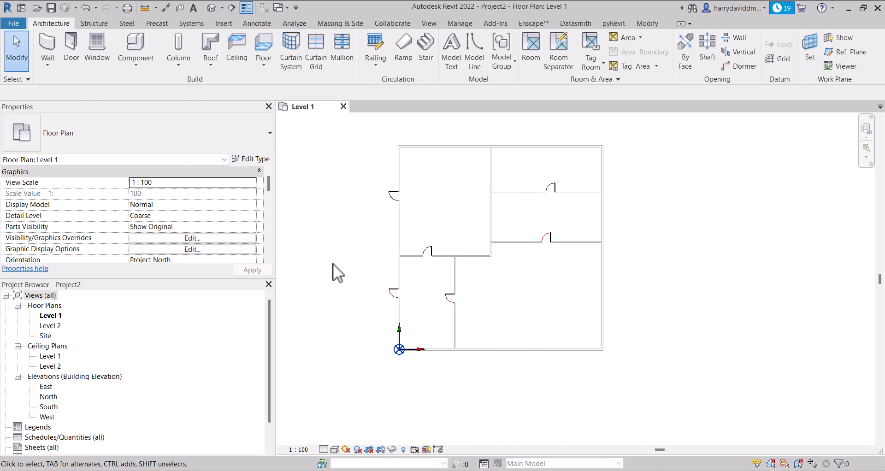
key(v)
key(v)
click(272, 73)
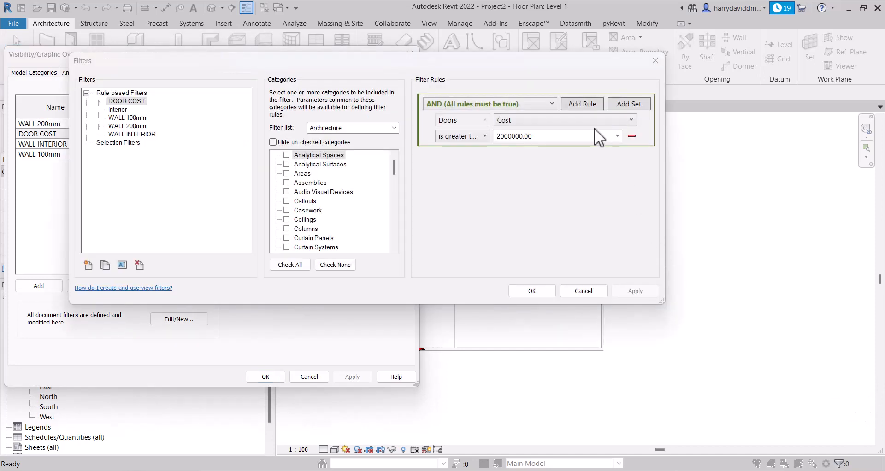
click(595, 121)
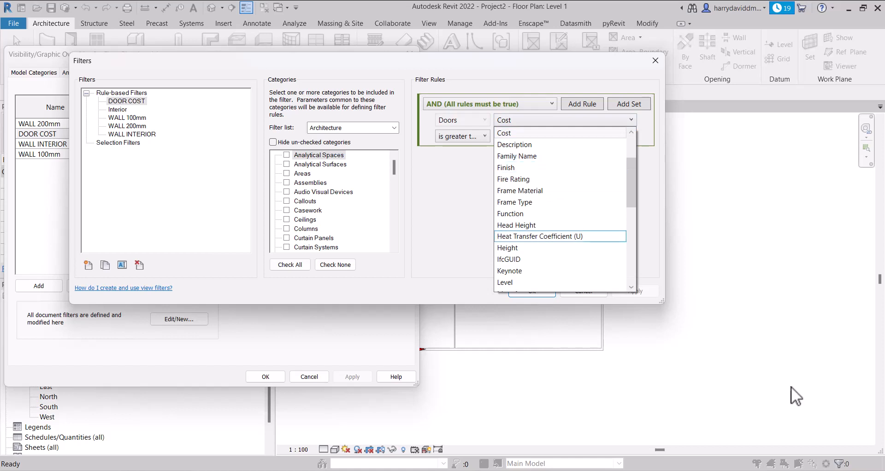
click(478, 176)
click(527, 116)
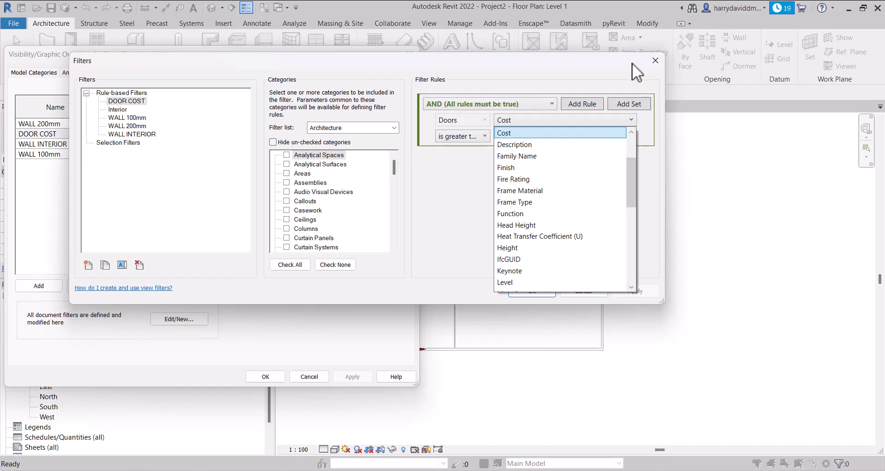
click(656, 60)
click(656, 61)
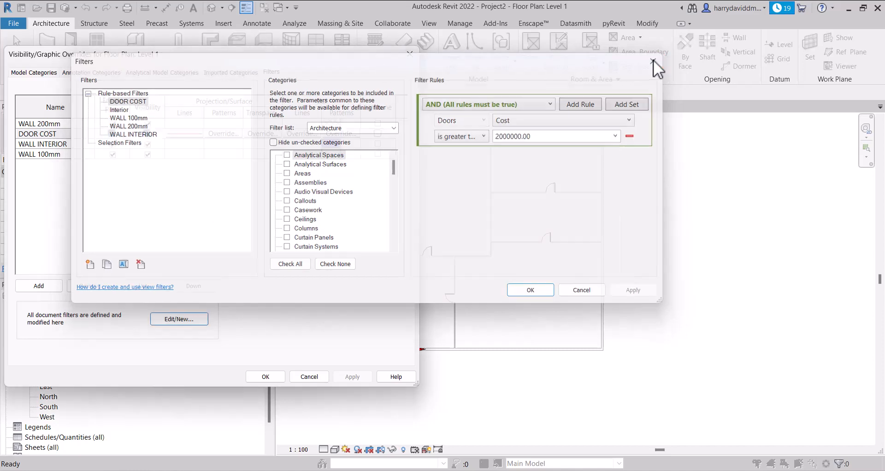
click(411, 53)
- Place a 1525 x 762mm M_Desk near the south wall of the large southeast room and select it
scroll(521, 152, down, 1)
middle_drag(535, 170, 565, 155)
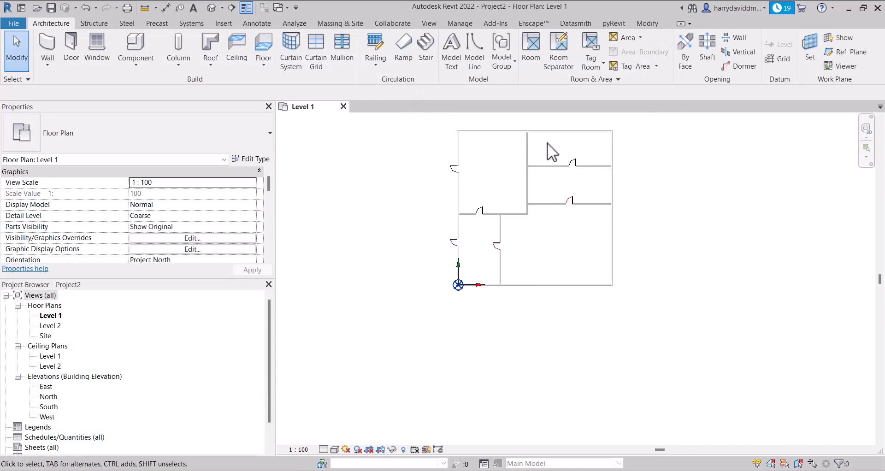
key(c)
key(m)
scroll(568, 262, up, 4)
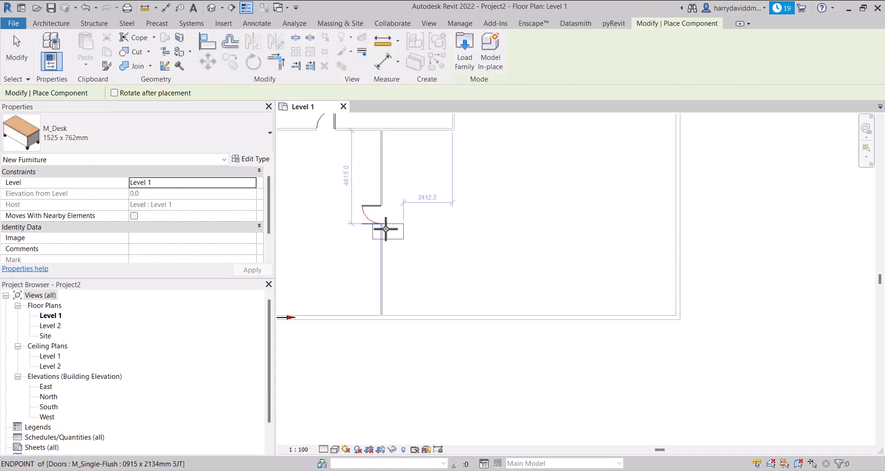
click(518, 297)
scroll(534, 299, up, 3)
key(Escape)
key(Escape)
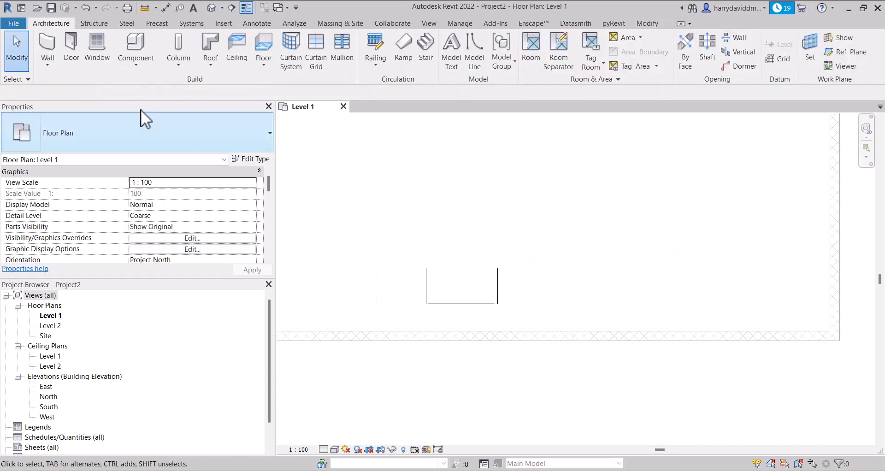
click(472, 271)
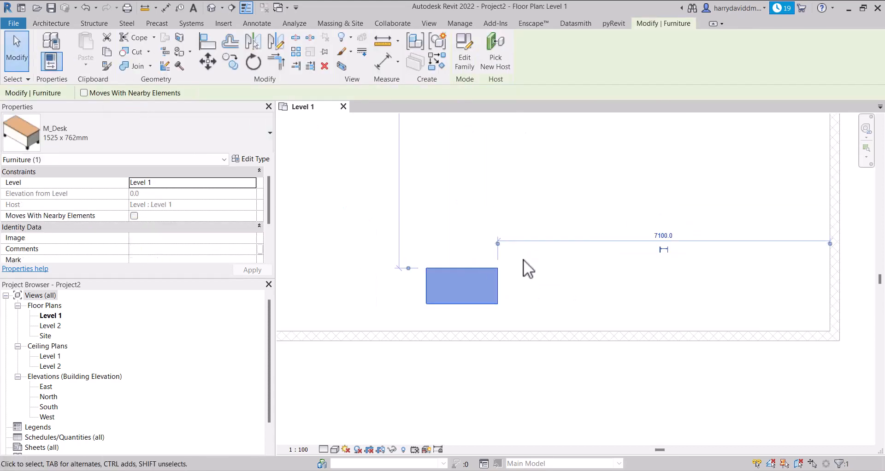
middle_drag(544, 199, 597, 182)
scroll(600, 161, down, 1)
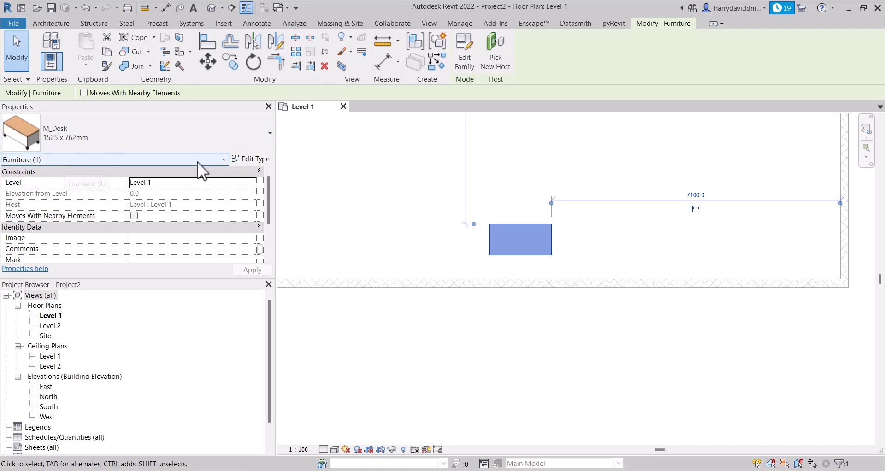
- Open the filter definitions from the Level 1 view filters and examine the category list of the Interior filter
key(v)
key(g)
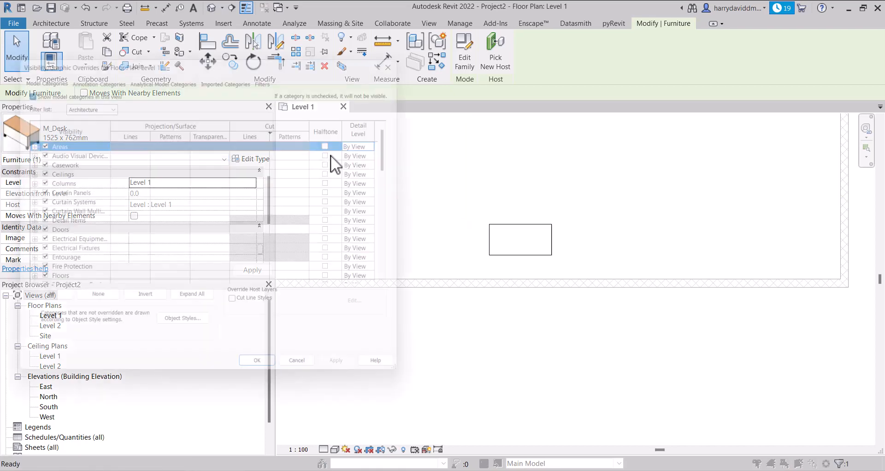
click(271, 73)
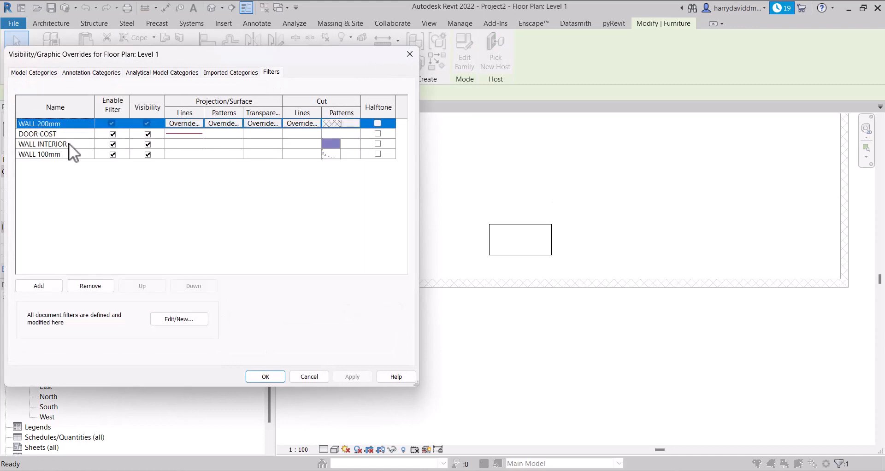
click(41, 282)
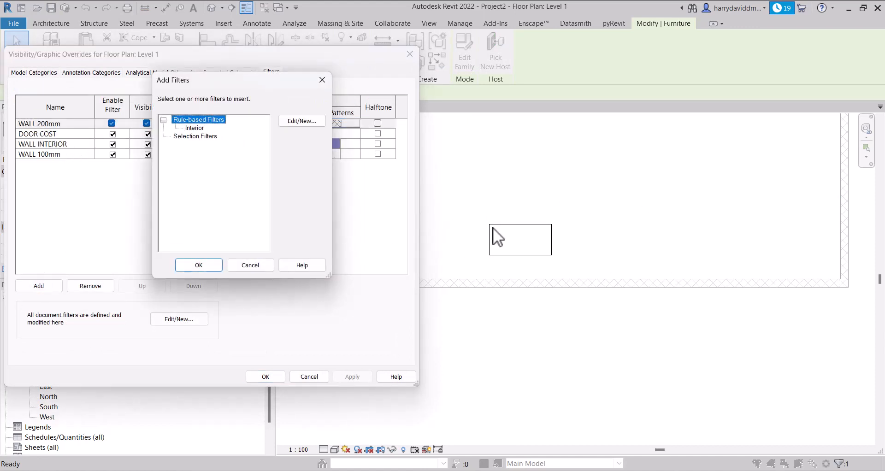
click(303, 121)
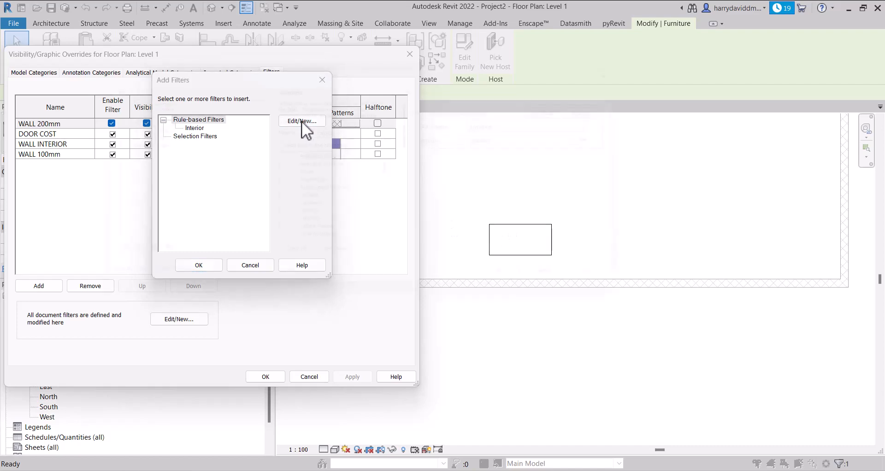
scroll(319, 200, down, 4)
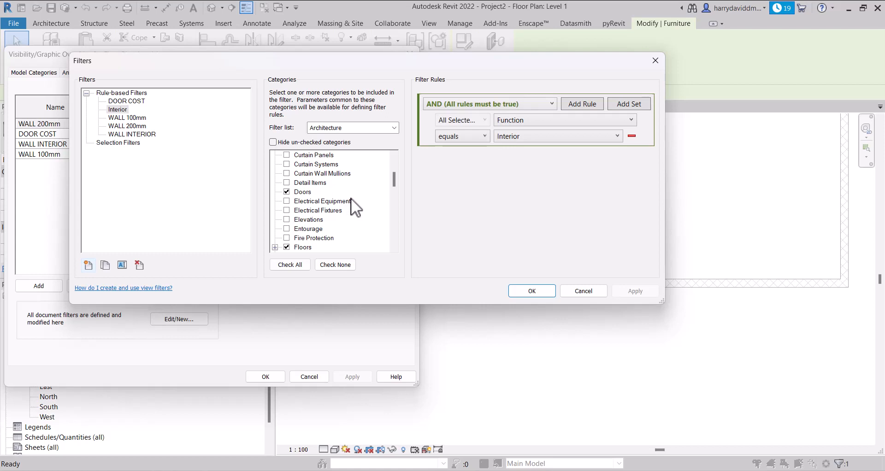
scroll(325, 196, down, 2)
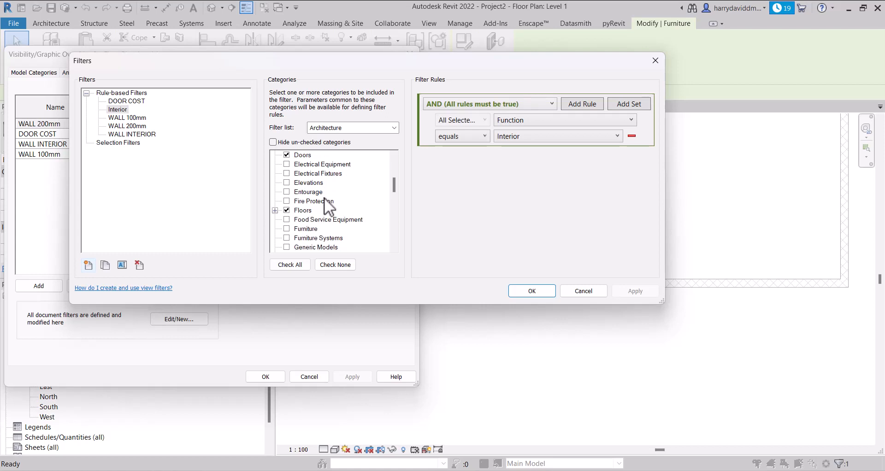
scroll(325, 198, down, 1)
scroll(323, 198, down, 1)
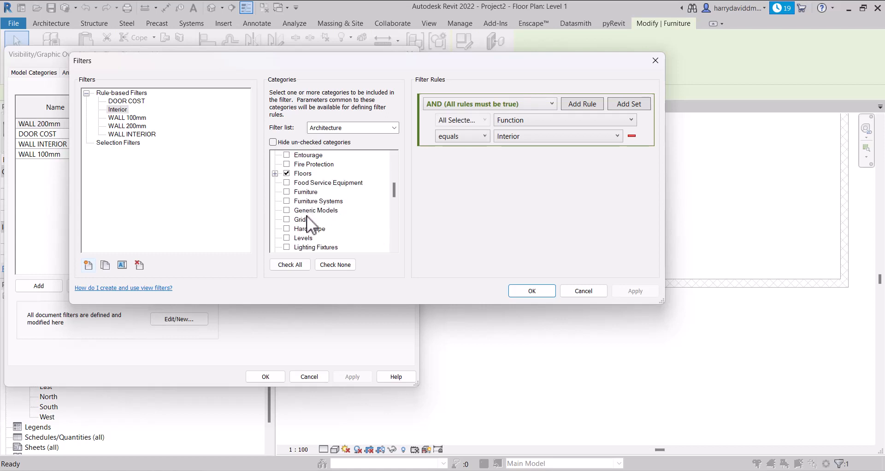
- Examine the DOOR COST filter's parameter choices, AND/OR rule logic and comparison operators
click(137, 102)
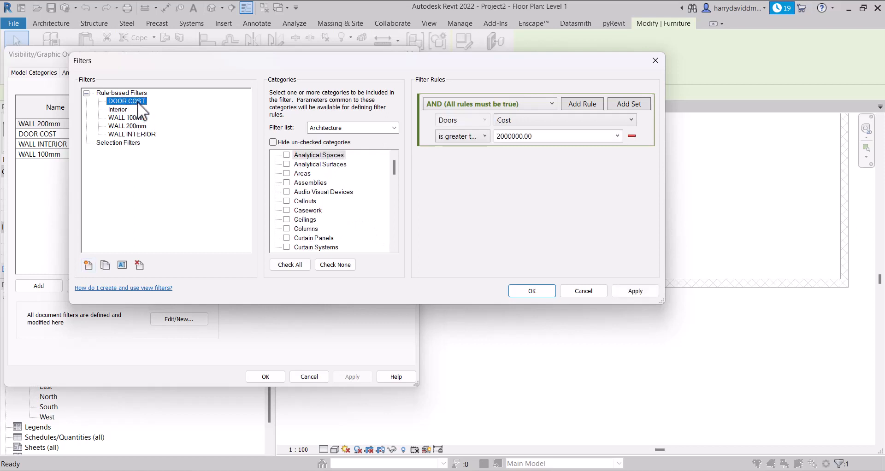
click(531, 121)
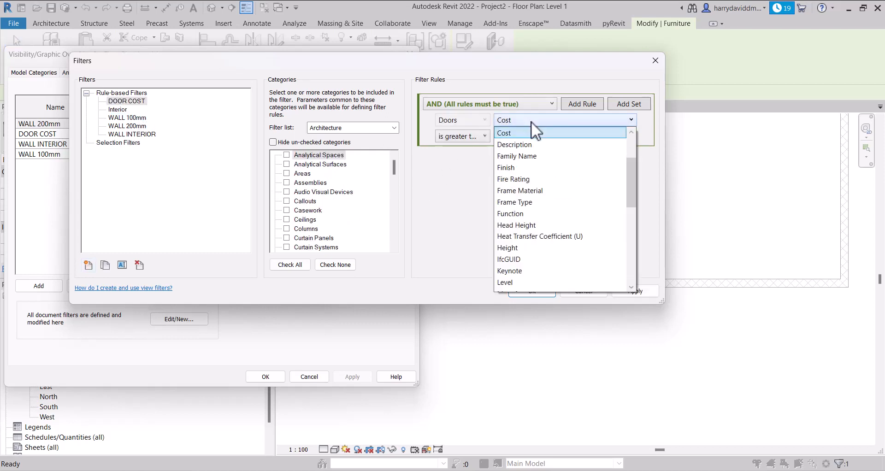
click(518, 130)
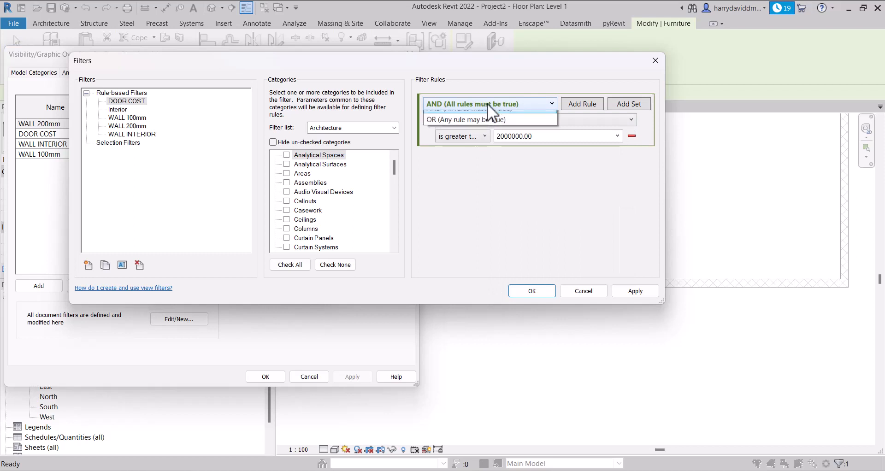
click(488, 104)
click(493, 103)
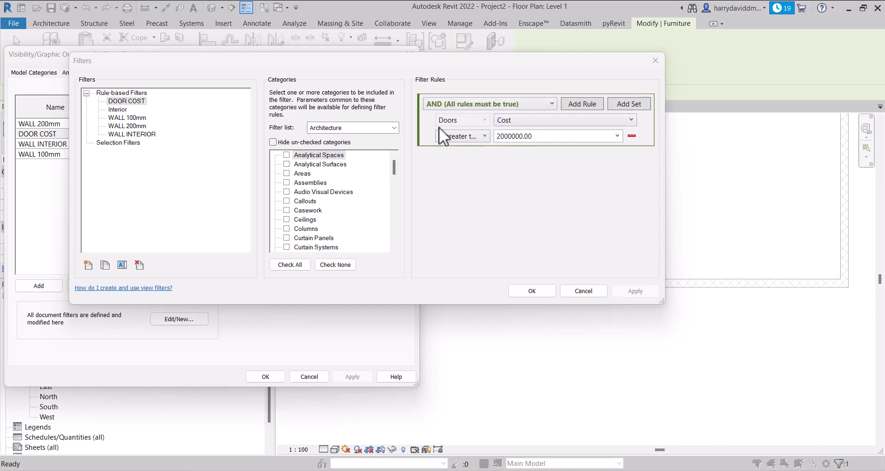
click(474, 137)
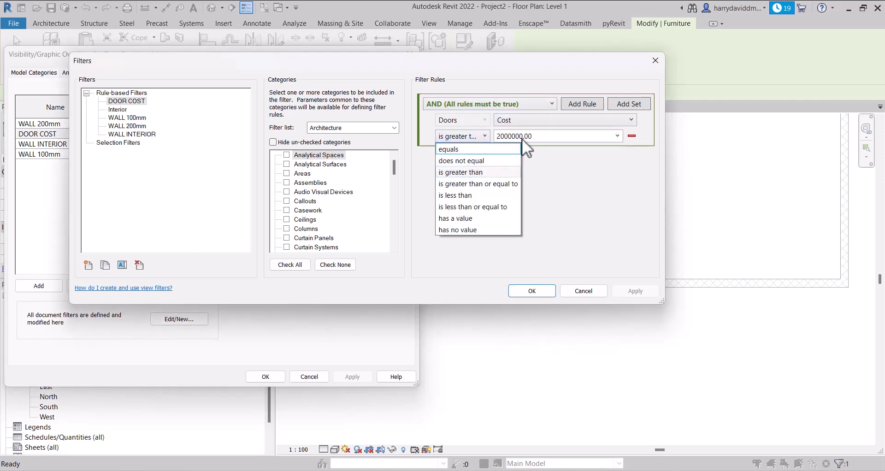
- Add a second rule to the DOOR COST filter requiring the door Type Name to contain 5JT, and apply it to the view
click(576, 106)
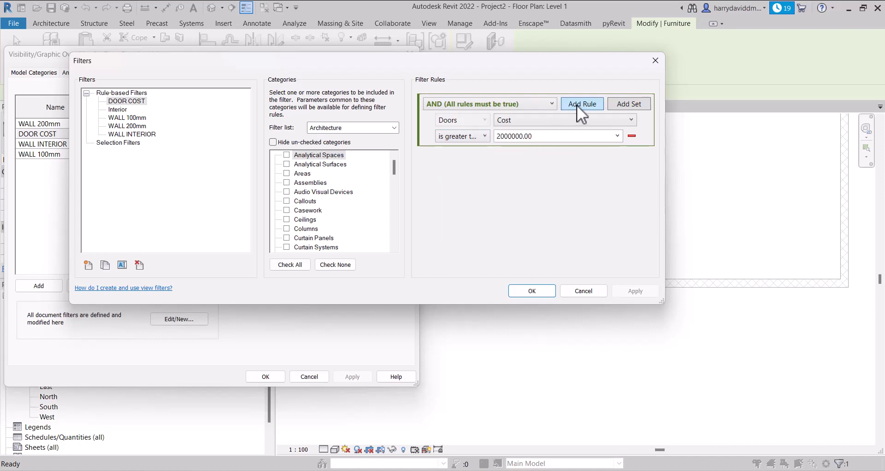
click(577, 104)
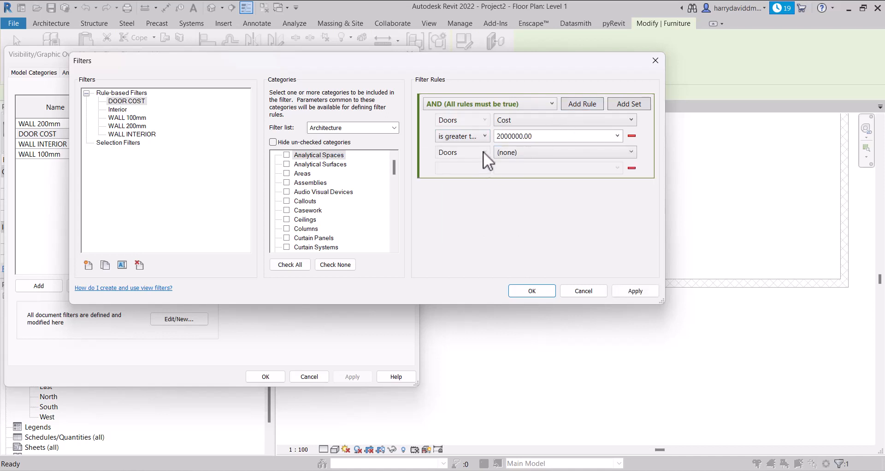
click(500, 152)
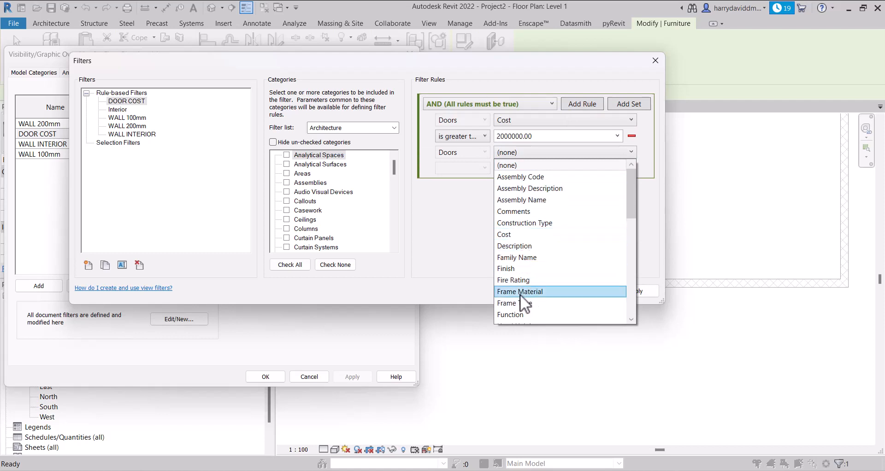
scroll(521, 295, down, 9)
click(521, 280)
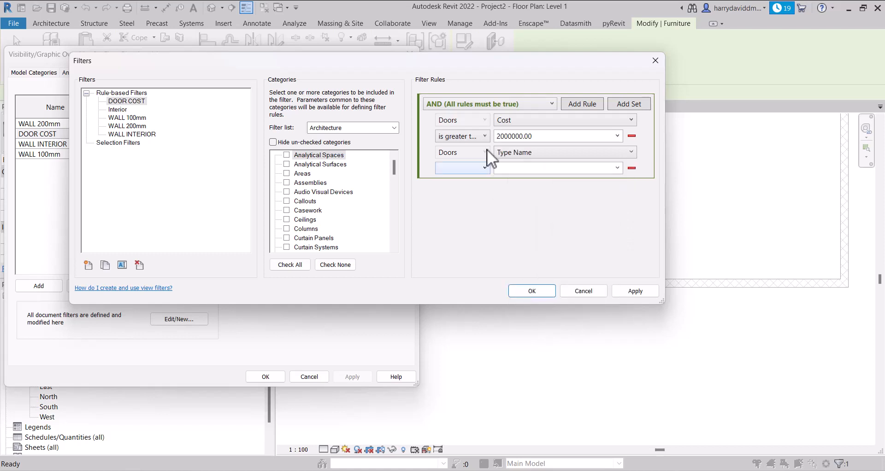
click(479, 169)
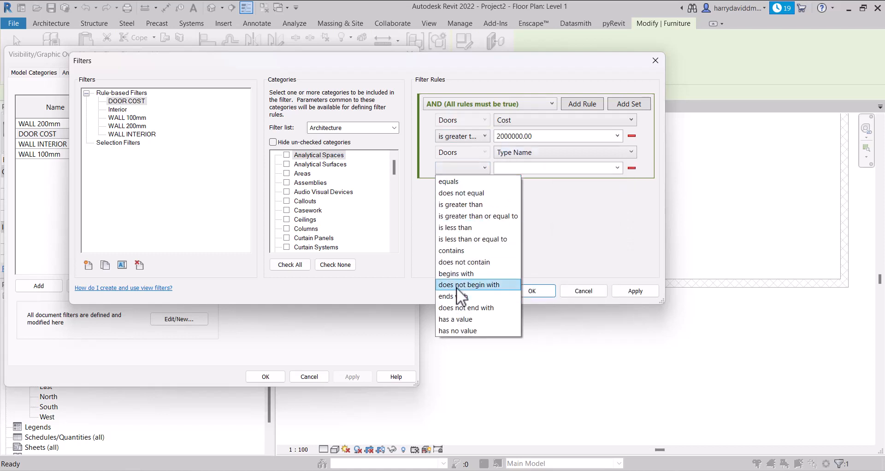
click(462, 251)
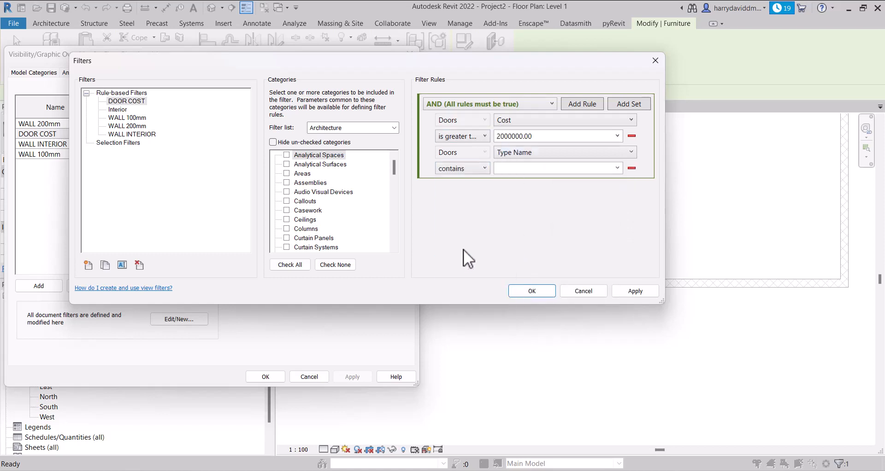
click(526, 169)
text(5JT)
click(636, 290)
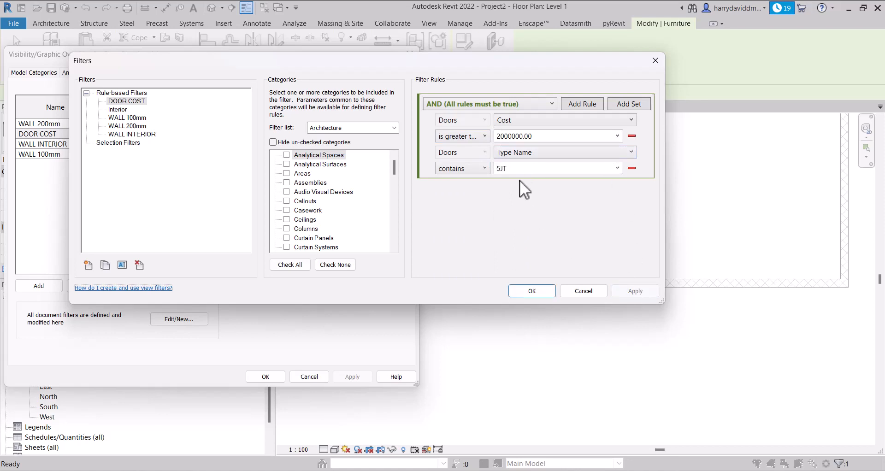
click(520, 292)
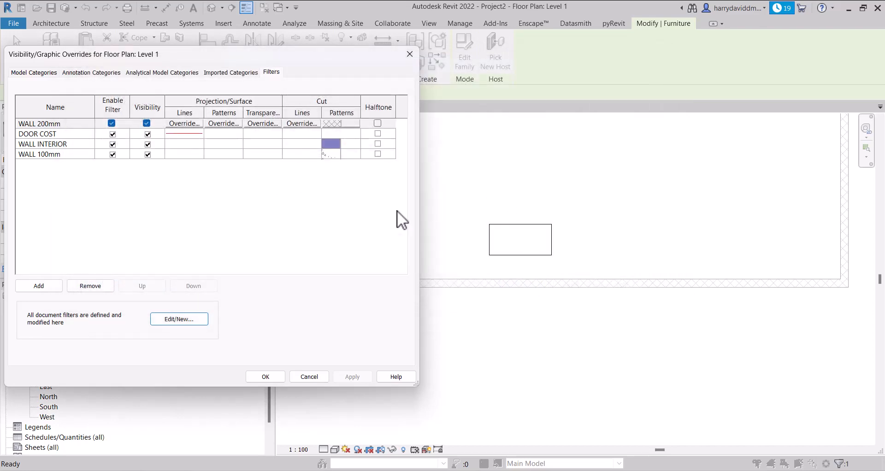
click(280, 378)
- Check the type of the lower west-wall door and compare its swing line colour with the nearby interior partition door
scroll(466, 328, down, 5)
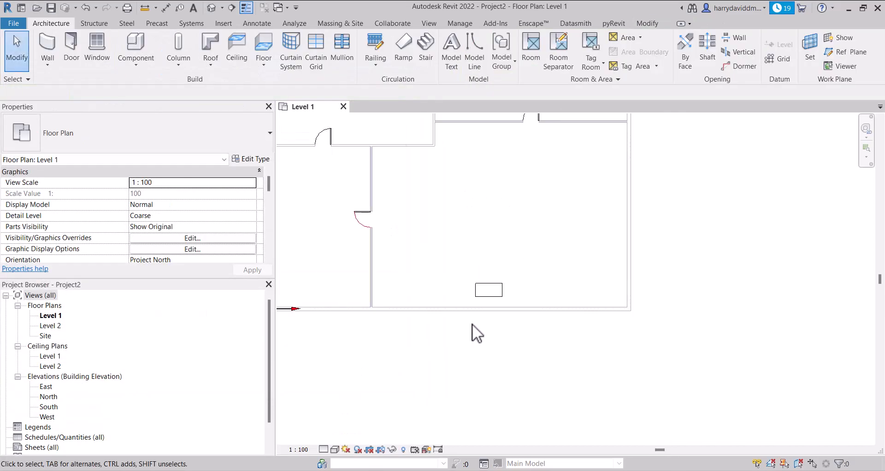
scroll(379, 202, up, 3)
middle_drag(379, 201, 493, 305)
scroll(493, 305, down, 3)
scroll(455, 258, up, 3)
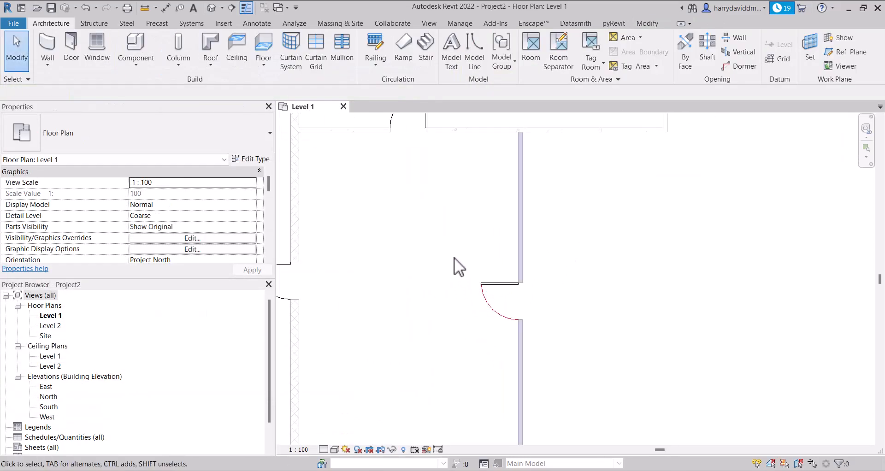
middle_drag(454, 257, 543, 291)
scroll(543, 291, down, 1)
click(389, 263)
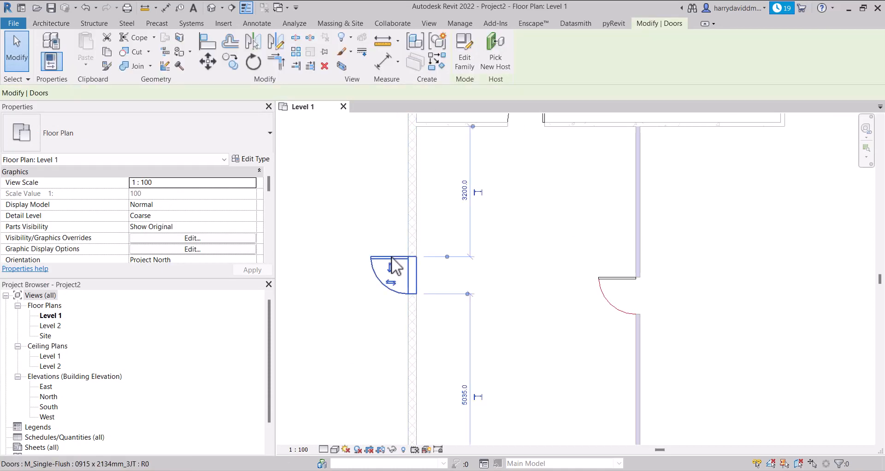
click(515, 236)
- Examine the swing line colours of the two doors in the east rooms under the extended filter
scroll(406, 262, down, 2)
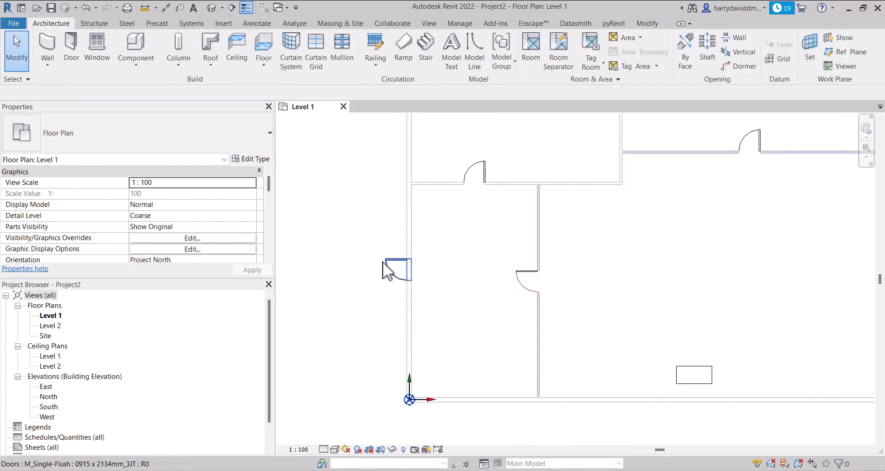
middle_drag(703, 234, 603, 337)
scroll(670, 253, up, 3)
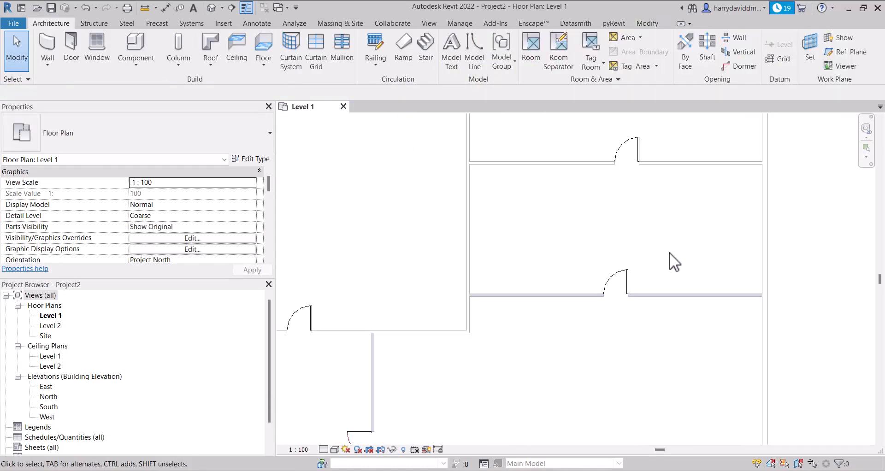
- Check the types of the lower east-room door and the lower west-wall door, leaving neither selected
click(605, 281)
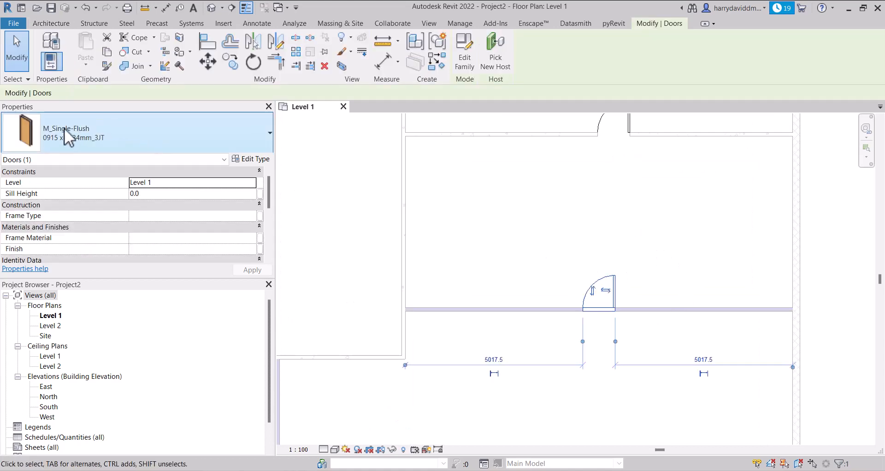
middle_drag(410, 356, 873, 184)
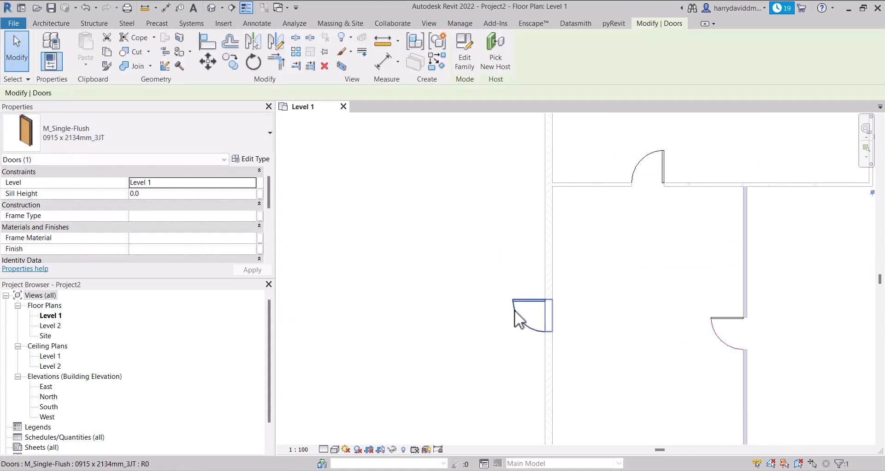
click(516, 312)
click(395, 267)
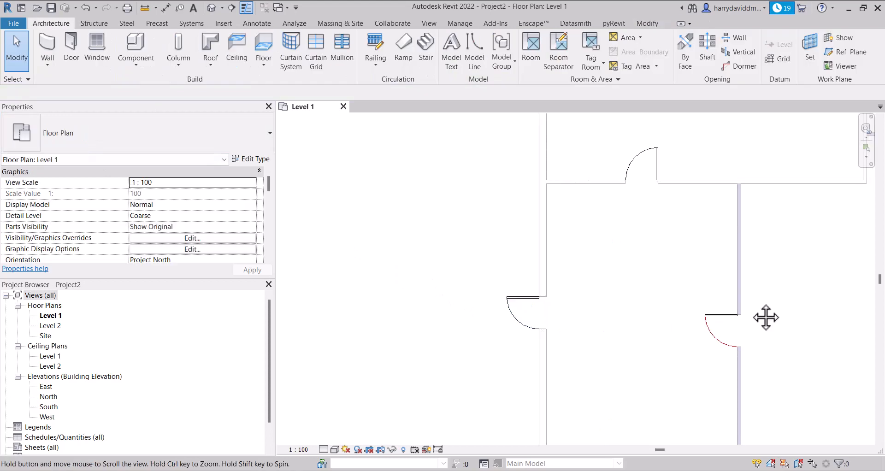
- Compare the swing line colours of the interior partition door and the east-room doors across the floor plan
middle_drag(764, 316, 477, 237)
scroll(475, 231, up, 2)
scroll(478, 311, down, 5)
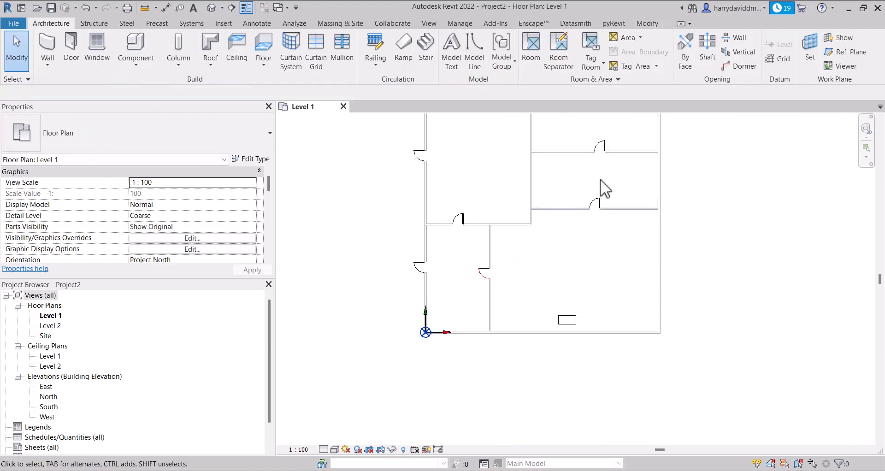
scroll(596, 138, up, 3)
scroll(642, 243, up, 2)
middle_drag(643, 243, 666, 358)
scroll(652, 218, down, 3)
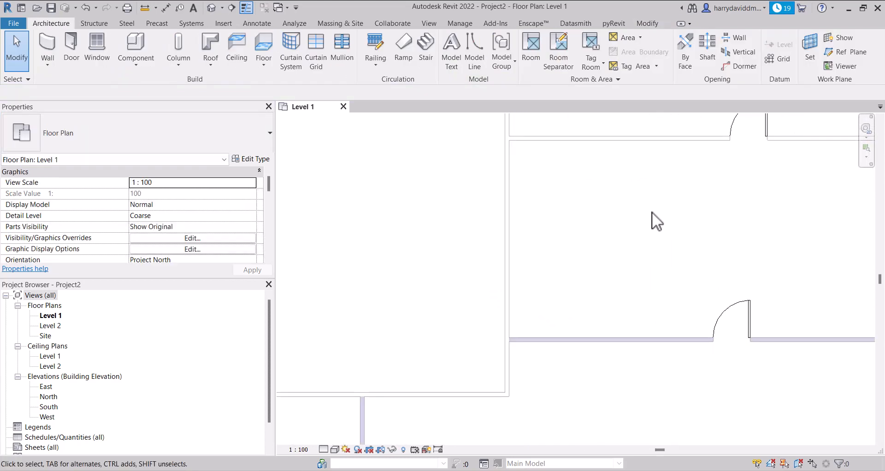
middle_drag(641, 228, 566, 183)
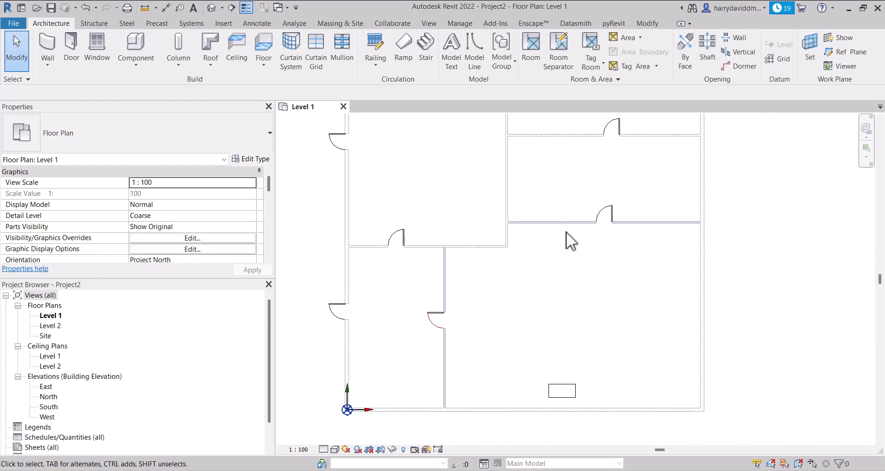
- Set the DOOR COST filter to OR (Any rule may be true) with Type Name containing 1JT, and apply it to the view
key(v)
key(g)
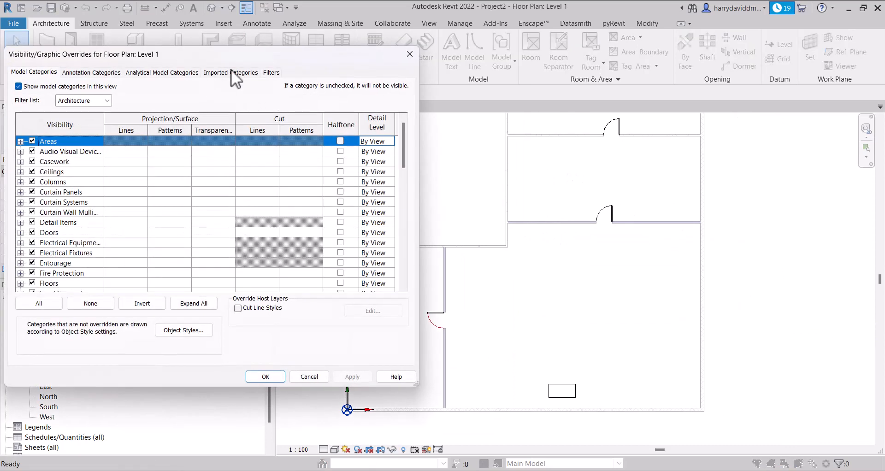
click(271, 73)
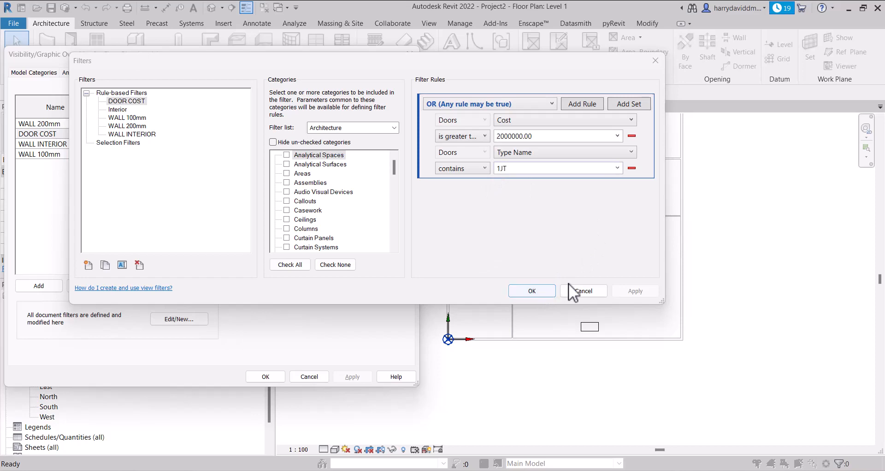
click(539, 292)
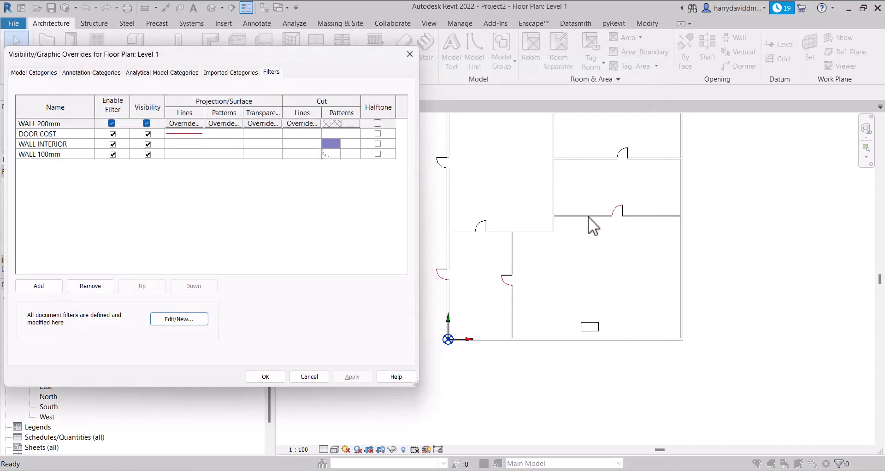
click(266, 376)
- Check the types of the upper west-wall door, the door in the northwest room's south wall and the upper east-room door
scroll(463, 295, up, 5)
middle_drag(489, 198, 533, 370)
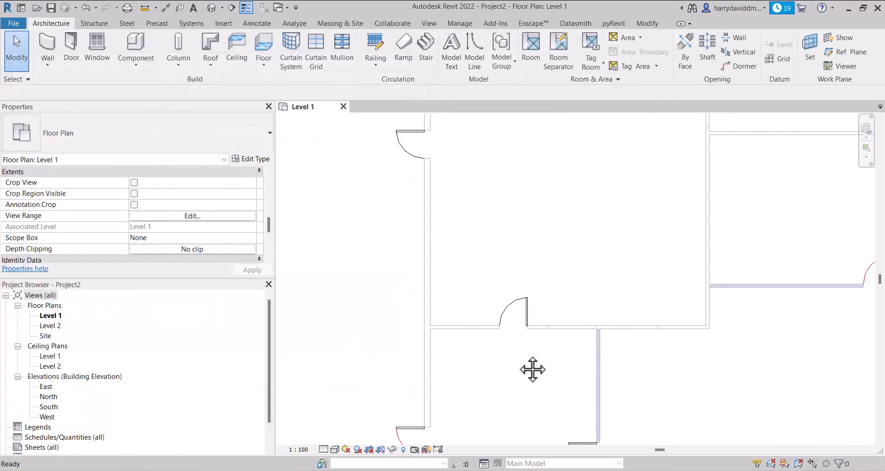
click(411, 143)
click(517, 302)
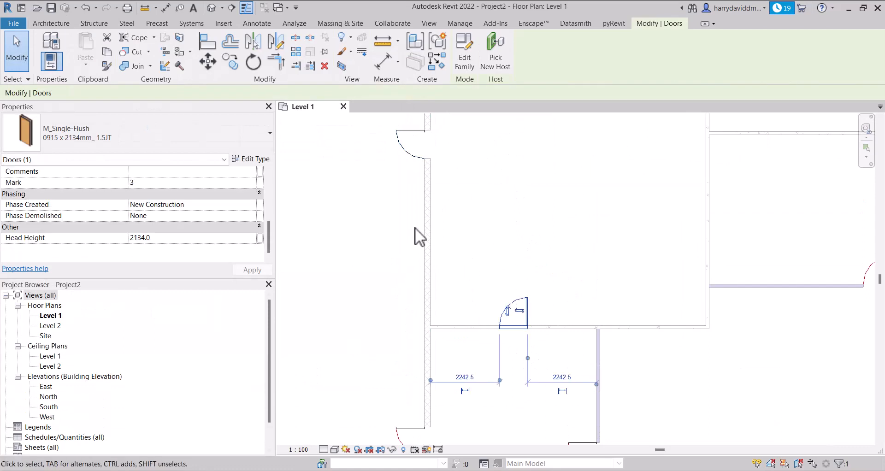
scroll(675, 171, down, 3)
scroll(648, 173, up, 2)
click(646, 176)
scroll(643, 177, down, 2)
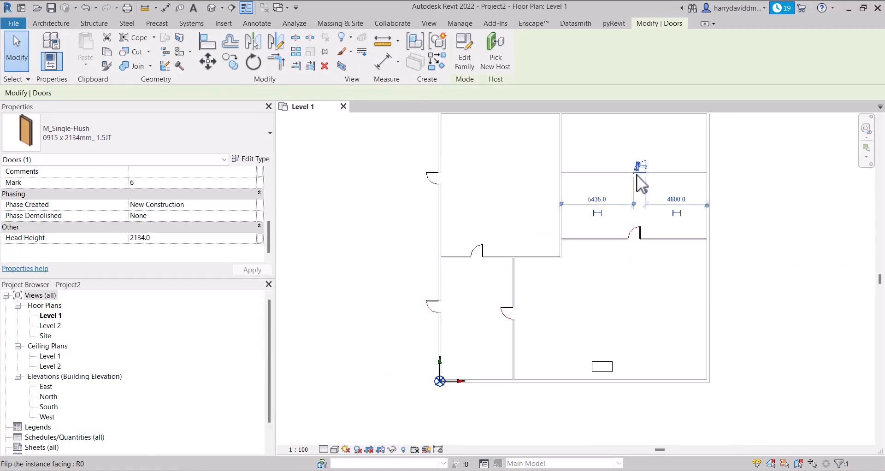
- Inspect the full type name of the upper west-wall door, then clear the selection
scroll(494, 267, up, 2)
middle_drag(502, 240, 442, 215)
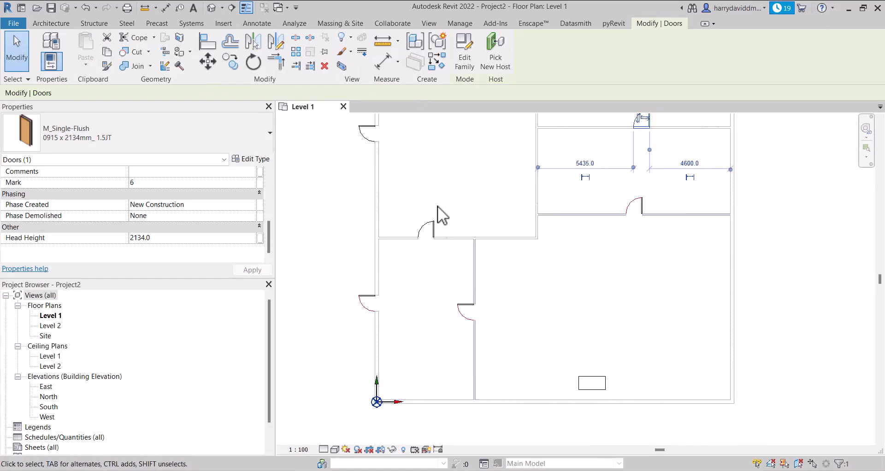
middle_drag(477, 174, 461, 220)
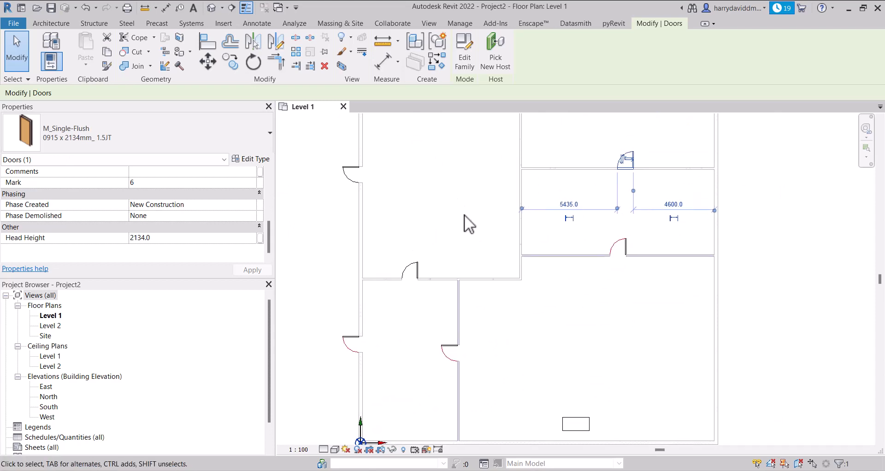
click(353, 174)
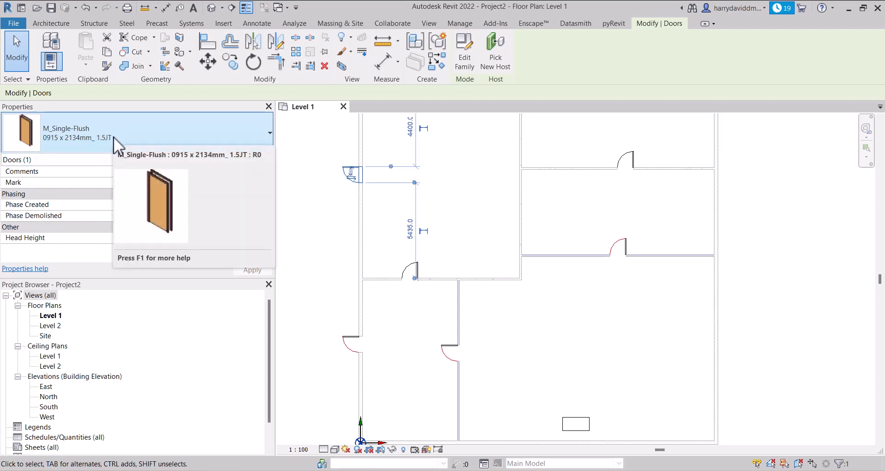
click(325, 191)
- Compare the types of the upper west-wall, northwest-room and upper east-room doors under the OR filter
scroll(392, 193, down, 2)
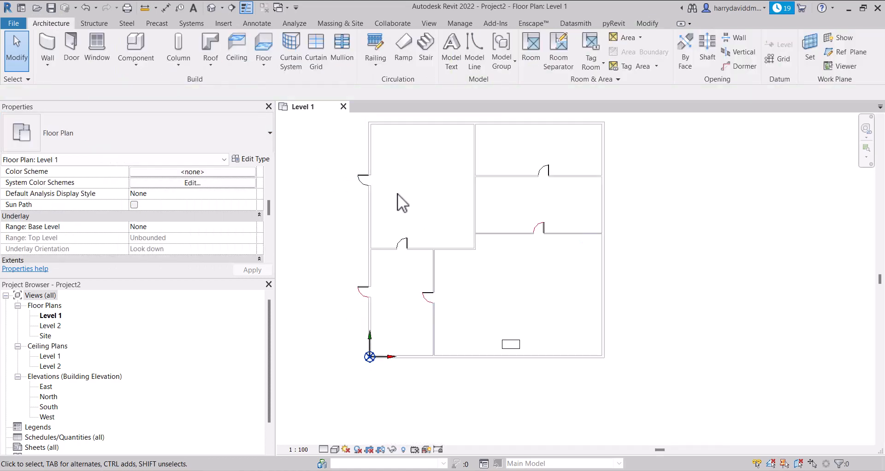
scroll(361, 175, up, 3)
click(366, 179)
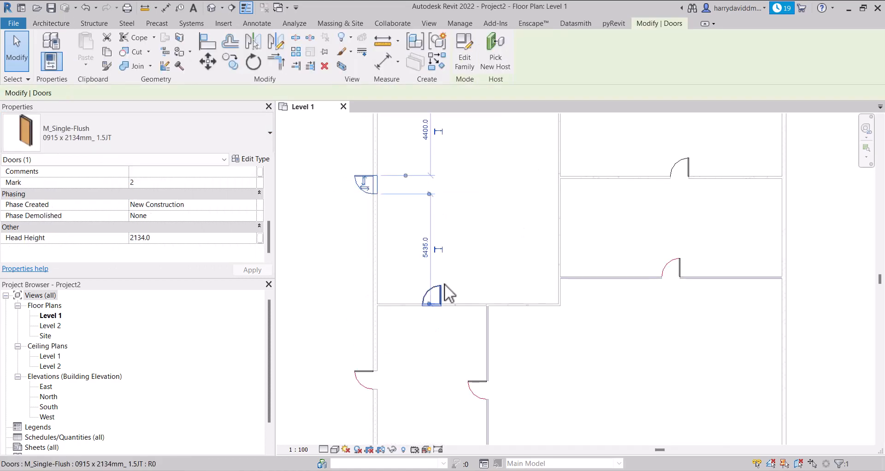
click(403, 243)
click(675, 168)
scroll(555, 217, down, 5)
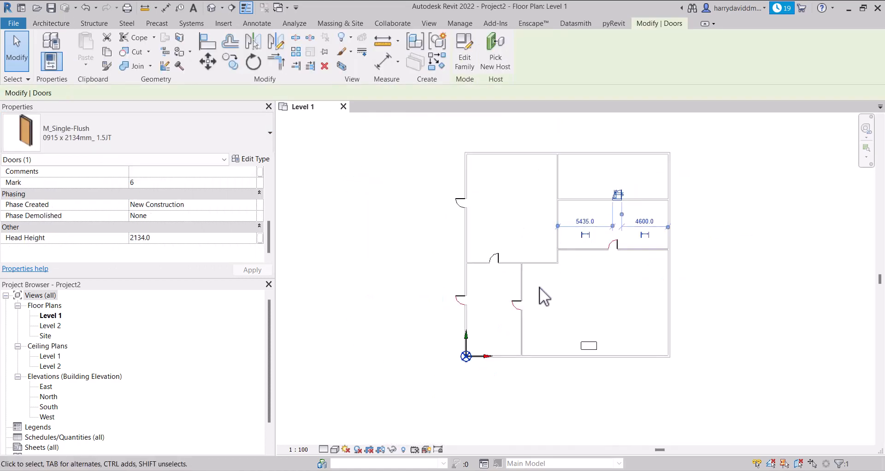
- Check the type of the lower west-wall door and deselect it
scroll(548, 302, up, 1)
middle_drag(548, 303, 501, 302)
scroll(492, 295, up, 1)
click(385, 301)
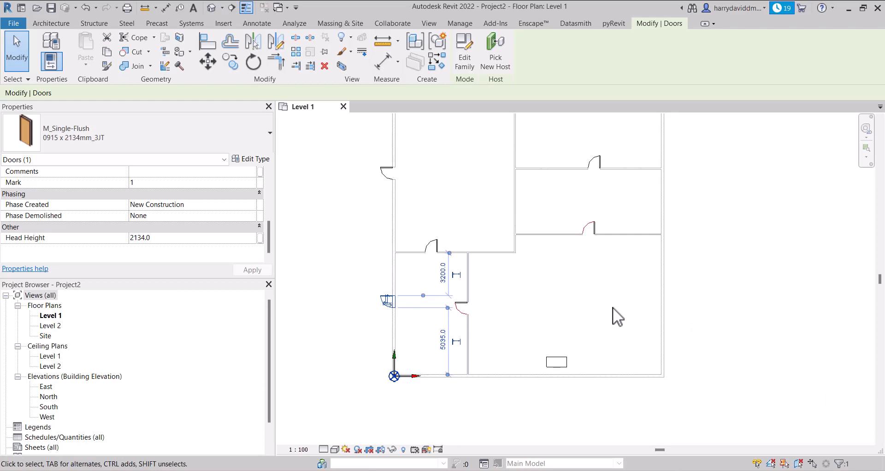
click(608, 292)
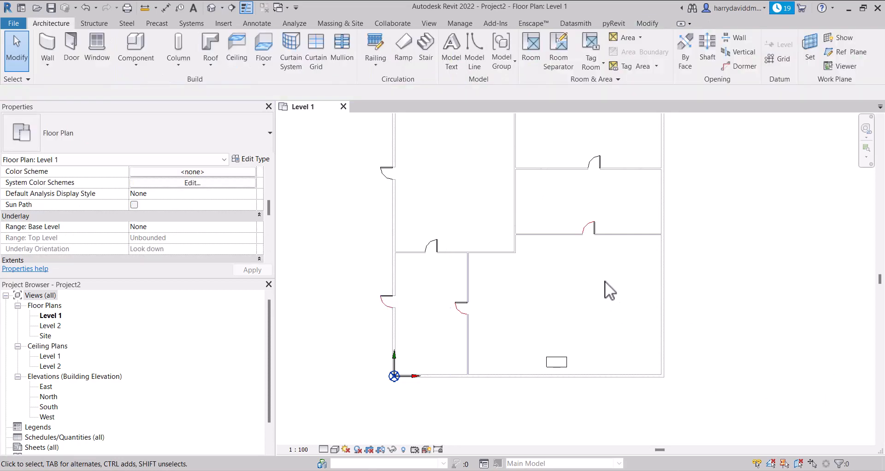
- Open the DOOR COST filter's definition and review its AND/OR rule options, keeping the current logic
key(v)
key(v)
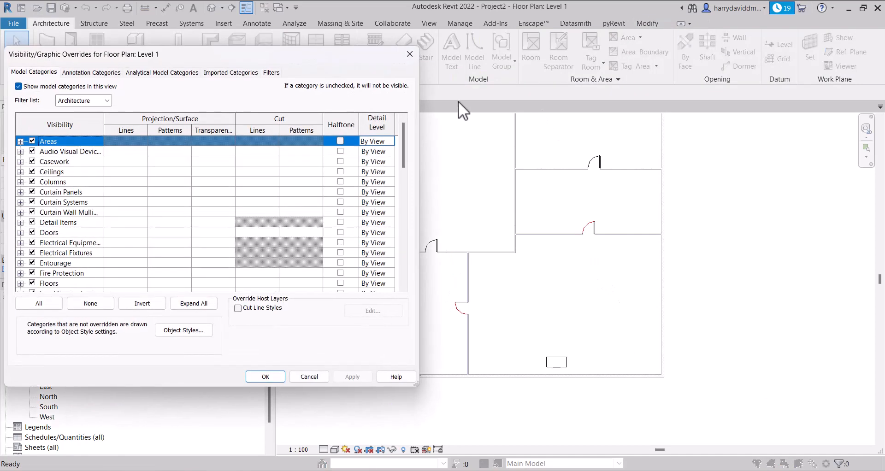
click(271, 73)
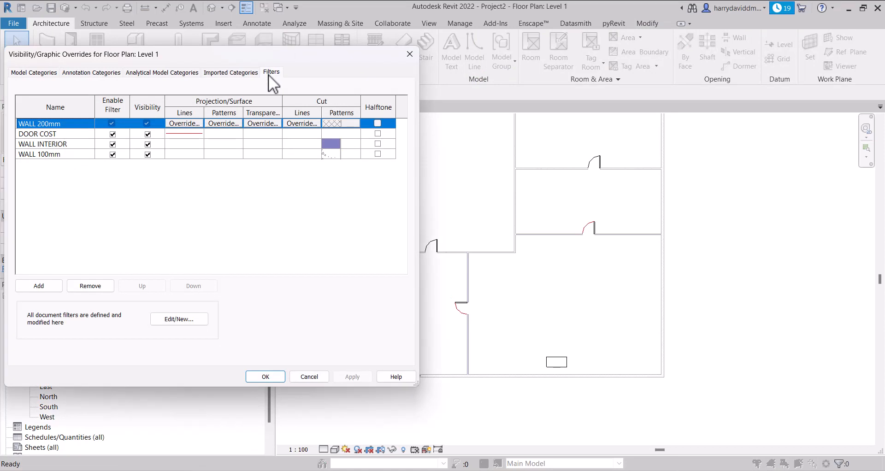
click(63, 134)
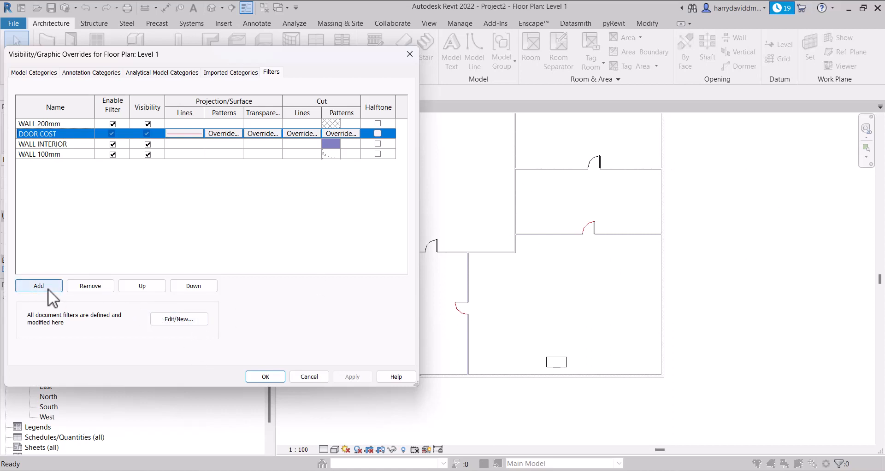
click(173, 321)
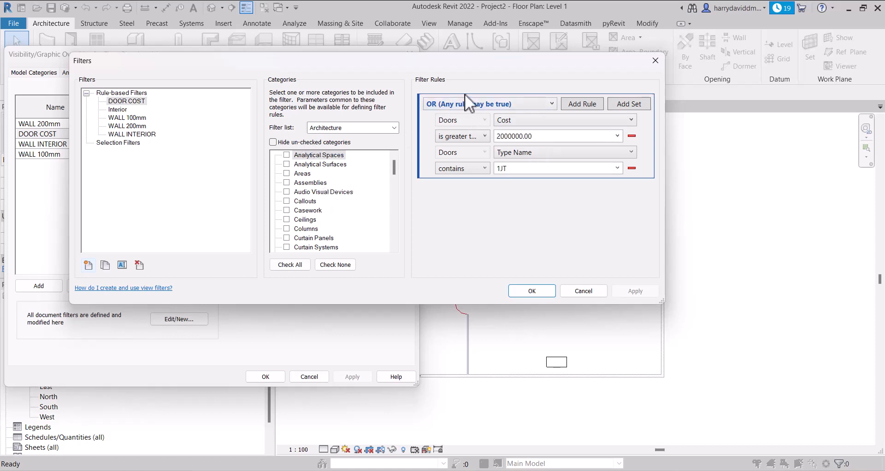
click(480, 103)
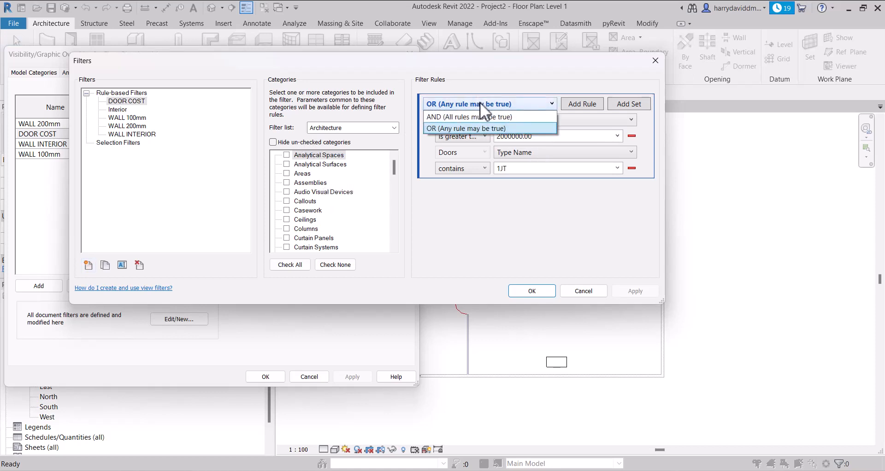
click(481, 103)
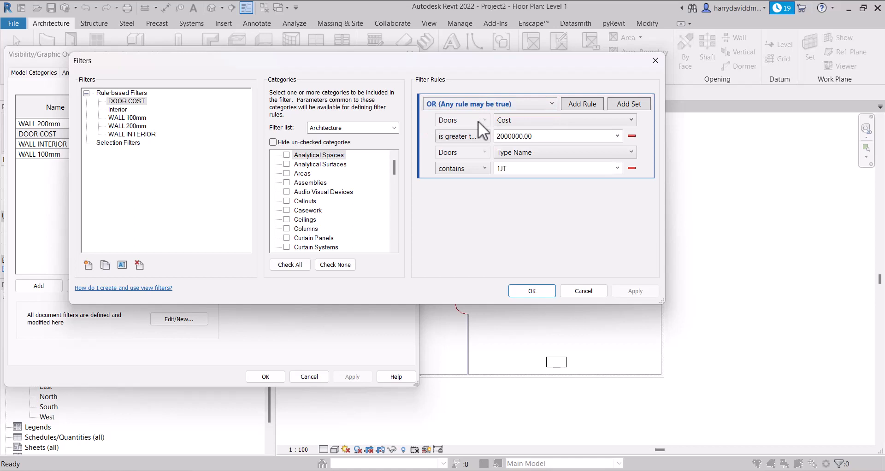
- Examine the full list of door parameters available for the DOOR COST filter's first rule without changing it
click(524, 120)
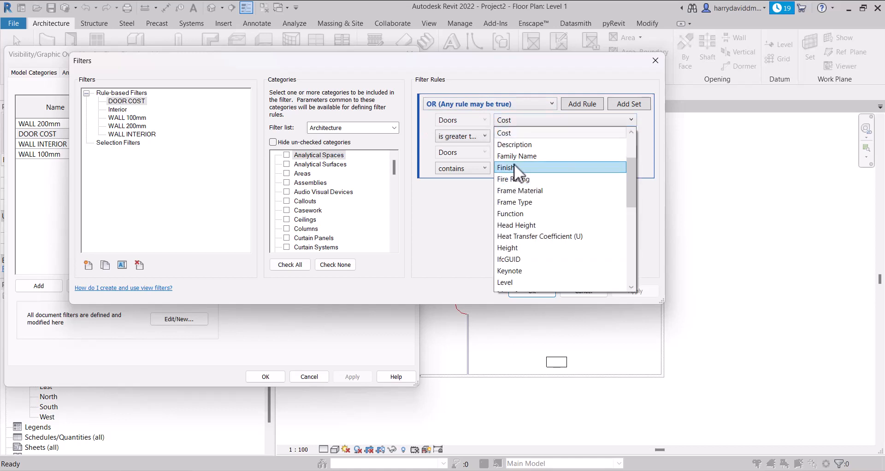
scroll(521, 187, down, 1)
scroll(522, 187, up, 3)
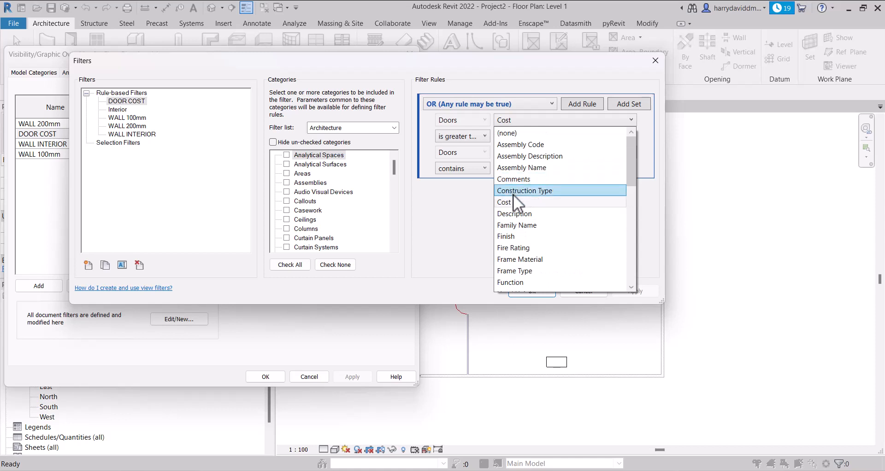
scroll(528, 216, down, 1)
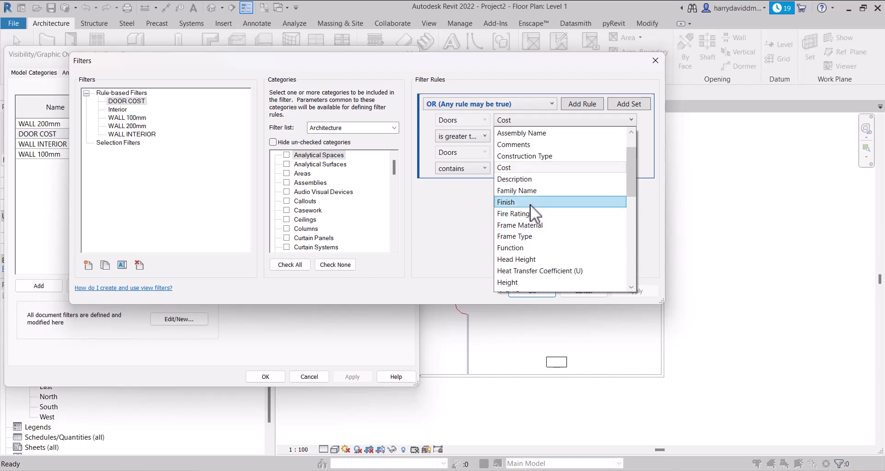
scroll(530, 204, down, 1)
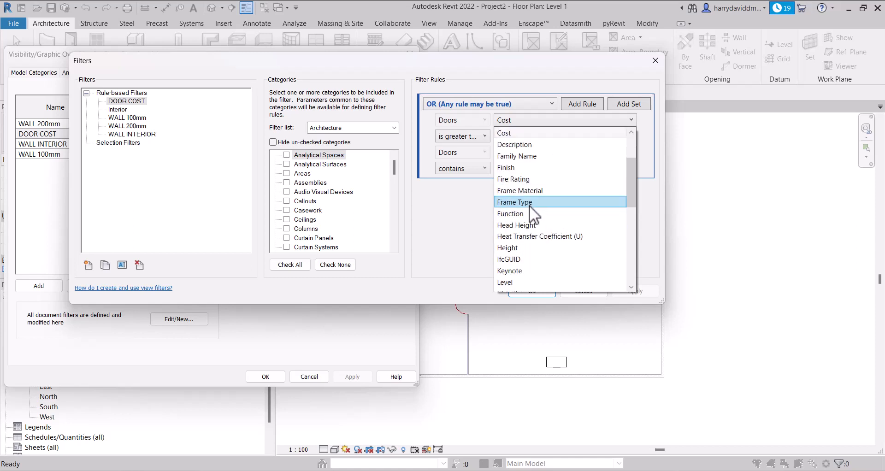
scroll(530, 207, down, 2)
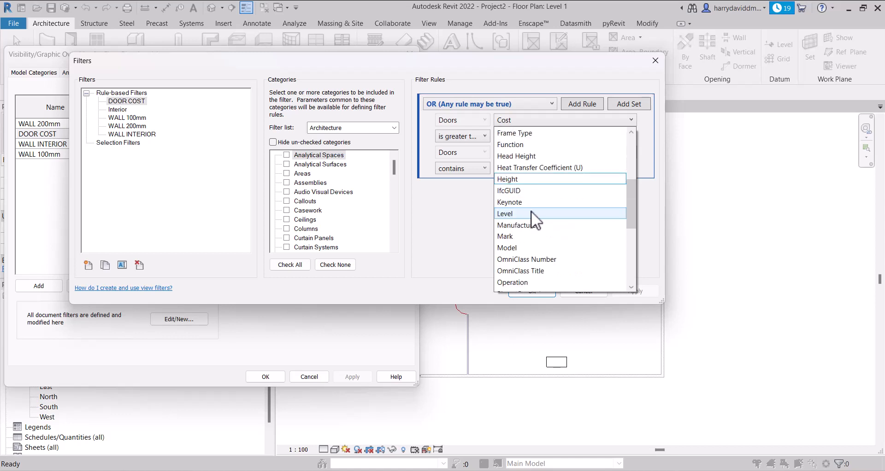
scroll(530, 212, down, 4)
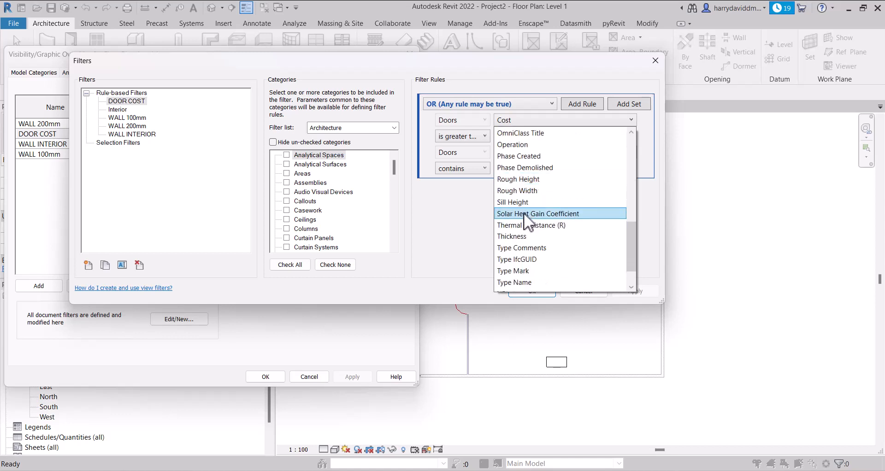
scroll(524, 210, down, 1)
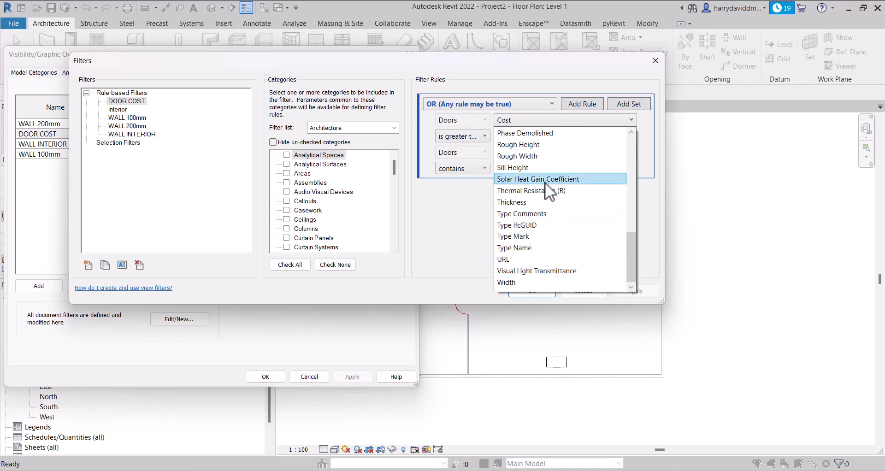
click(459, 217)
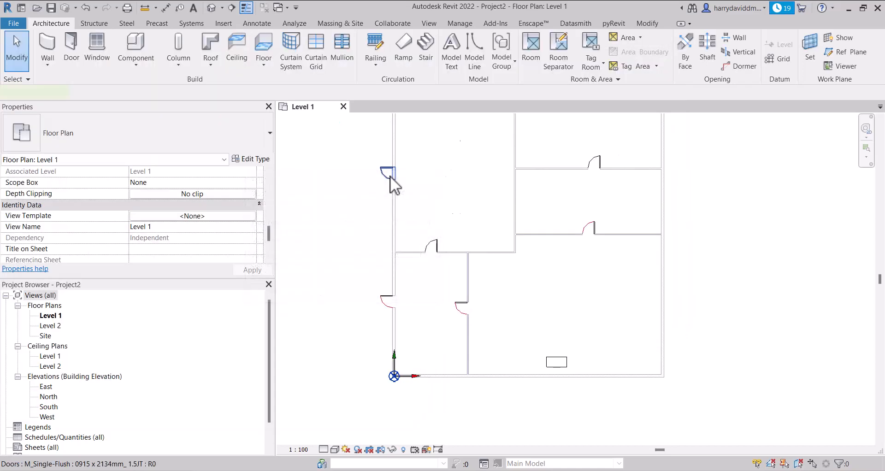
- Examine the type parameters of the upper west-wall door, including its Identity Data group
click(390, 175)
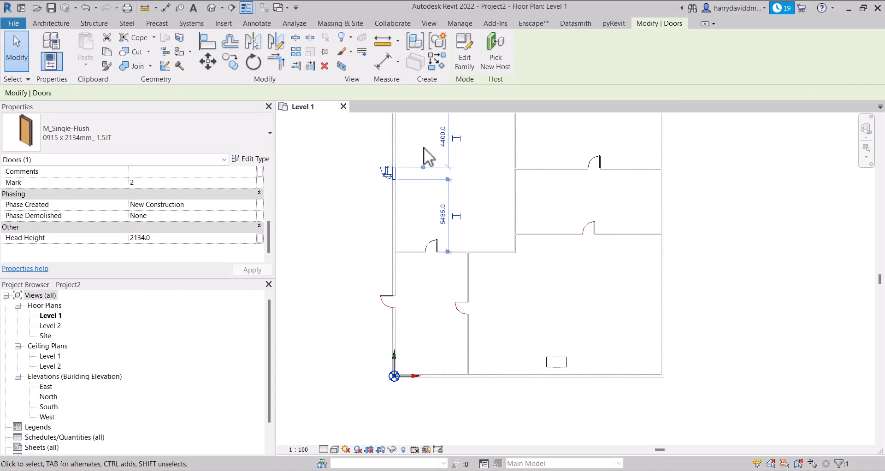
click(258, 159)
scroll(226, 212, down, 2)
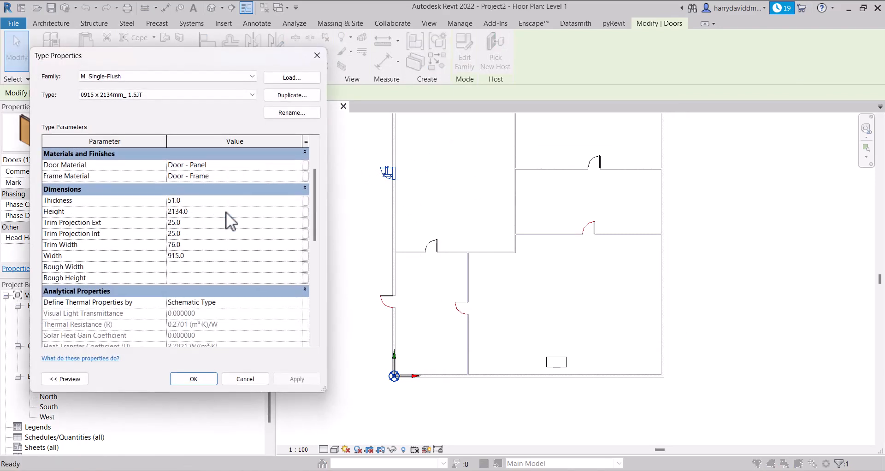
scroll(226, 214, down, 2)
scroll(223, 215, up, 4)
scroll(206, 215, down, 1)
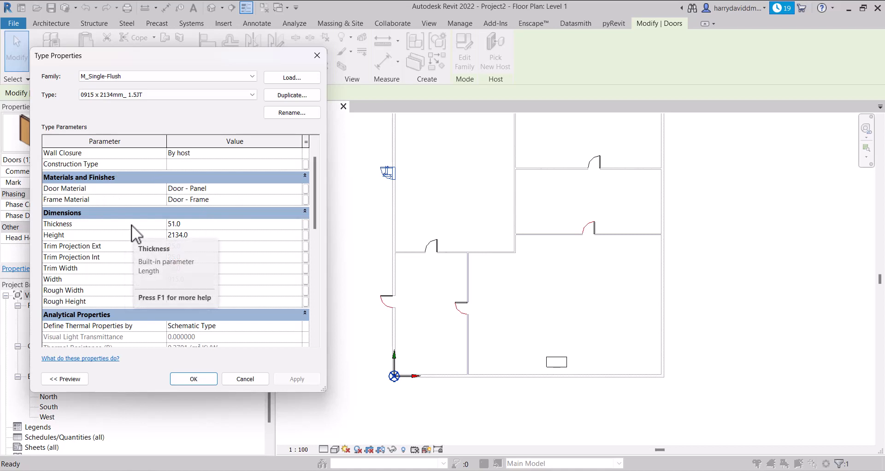
scroll(132, 225, down, 2)
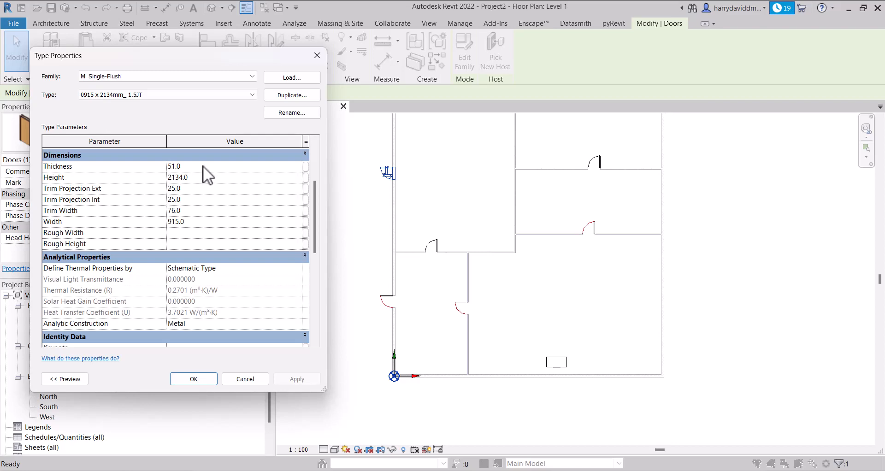
scroll(189, 199, down, 3)
scroll(186, 202, up, 3)
scroll(93, 222, down, 3)
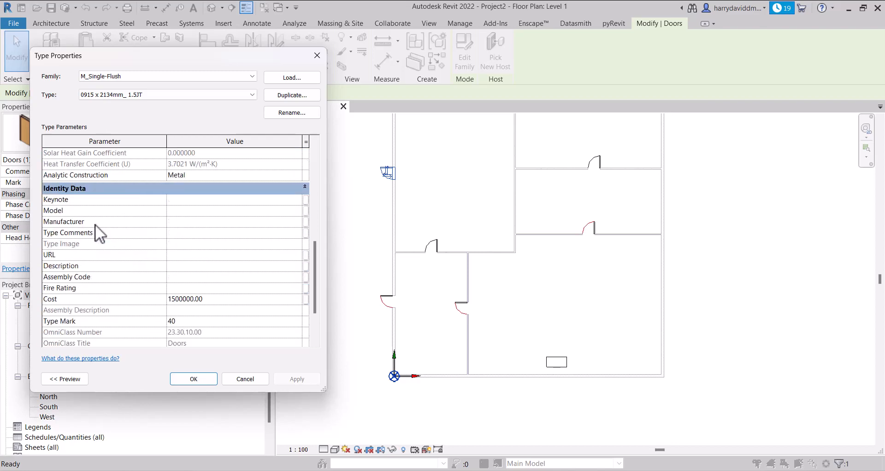
click(97, 191)
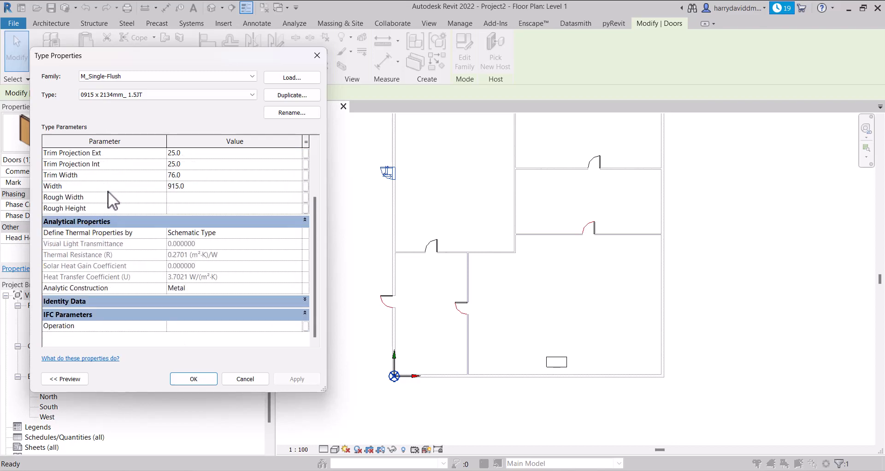
click(115, 303)
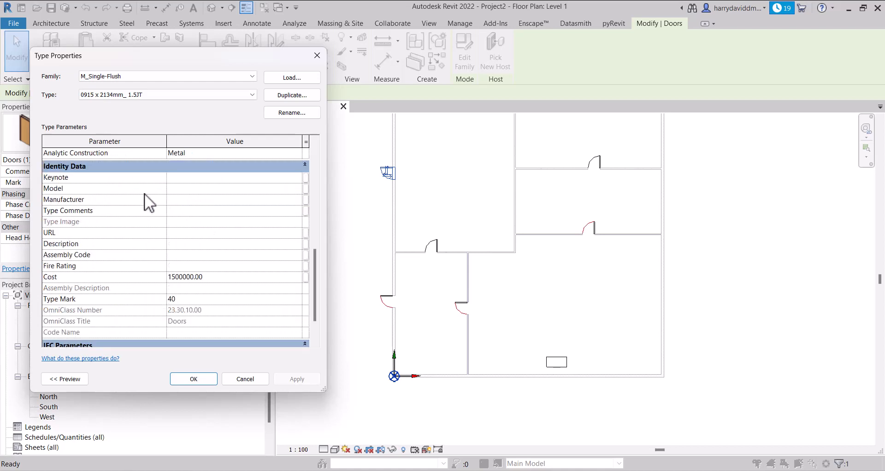
scroll(143, 189, down, 1)
scroll(140, 190, up, 2)
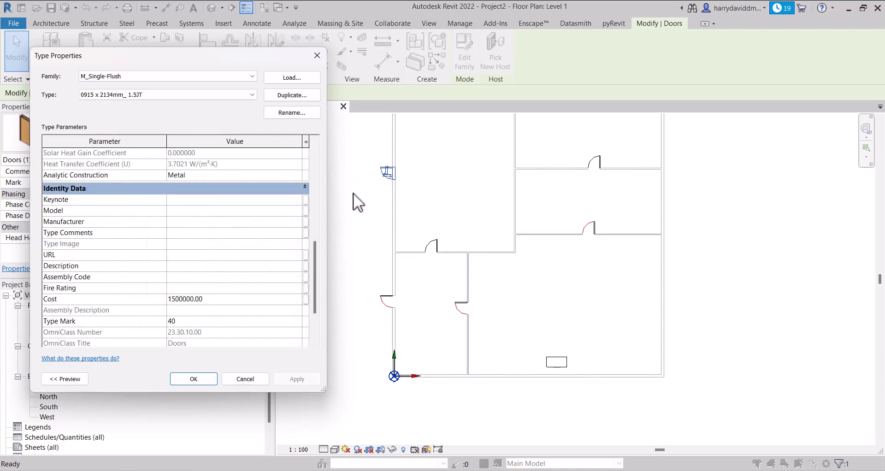
- Set the Manufacturer of door type 0915 x 2134mm_ 1.5JT to PABRIK A and apply the change
click(249, 221)
text(PA)
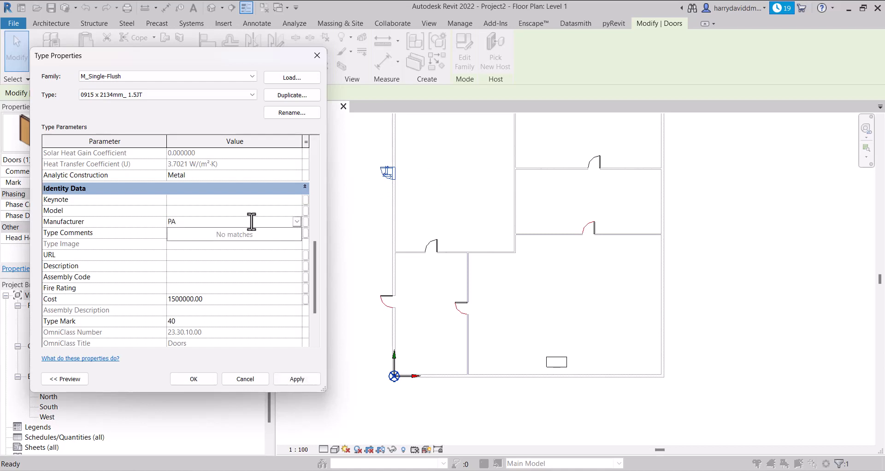
text(BRIK A)
click(104, 222)
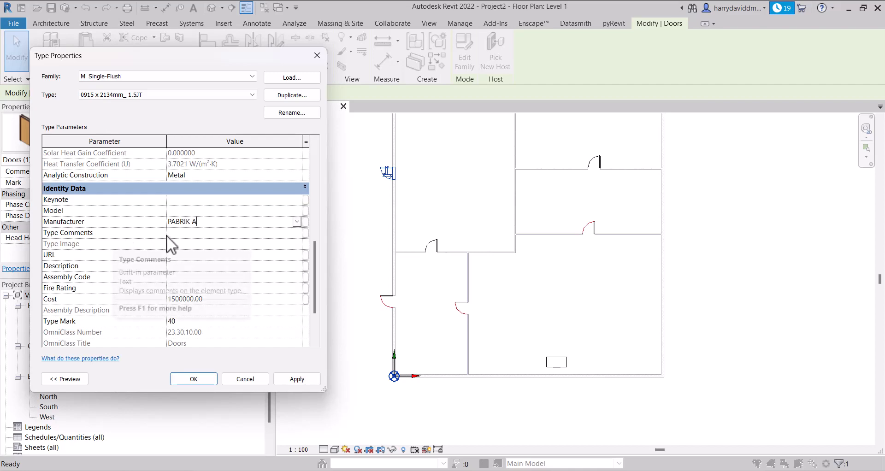
click(310, 383)
click(213, 379)
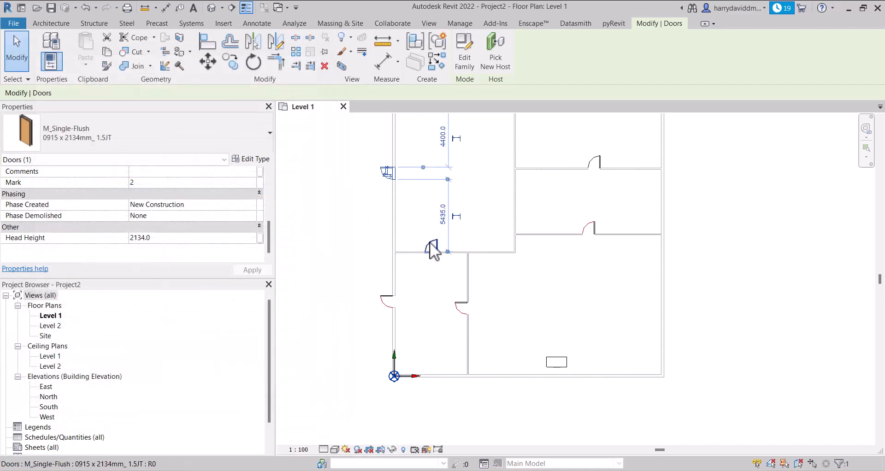
- Set the Manufacturer of the lower west-wall door's type, 0915 x 2134mm_3JT, to PABRIK B
click(243, 160)
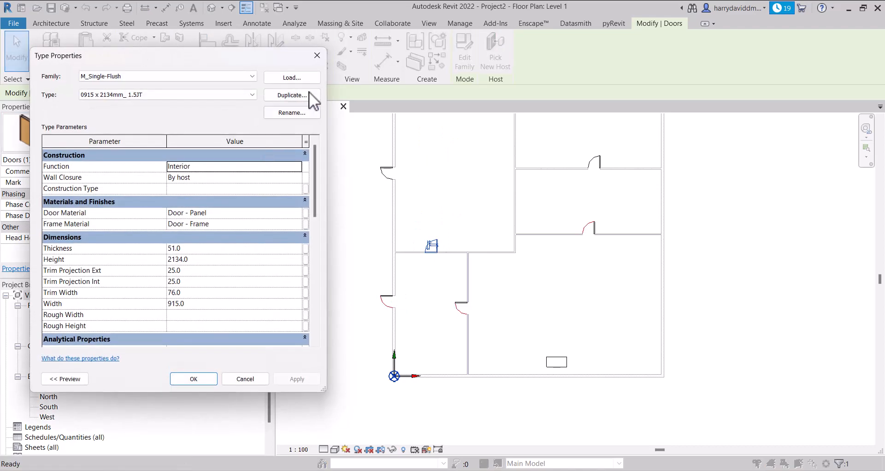
click(322, 56)
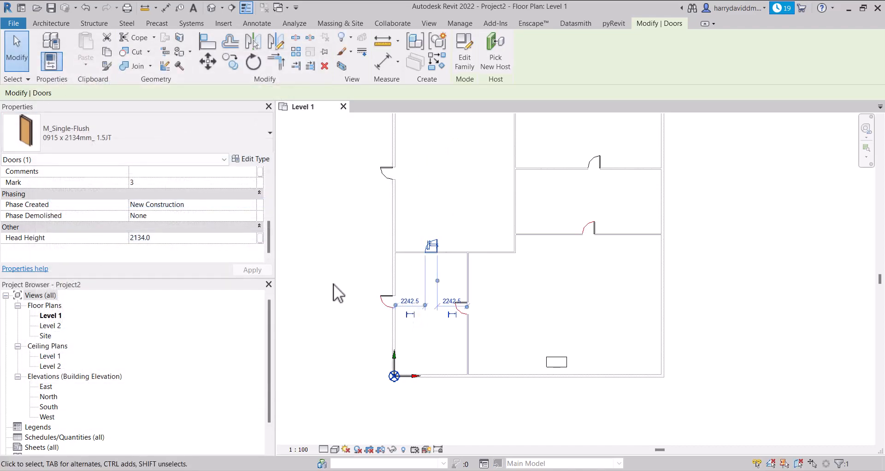
click(383, 301)
click(267, 158)
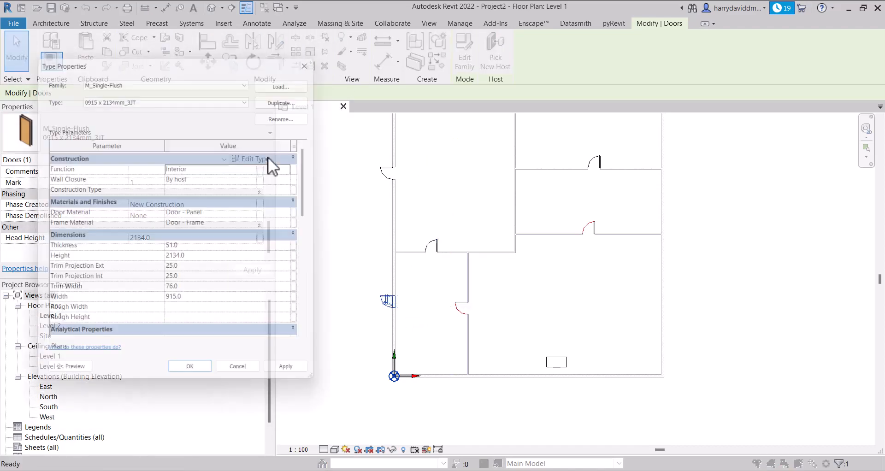
scroll(178, 268, down, 6)
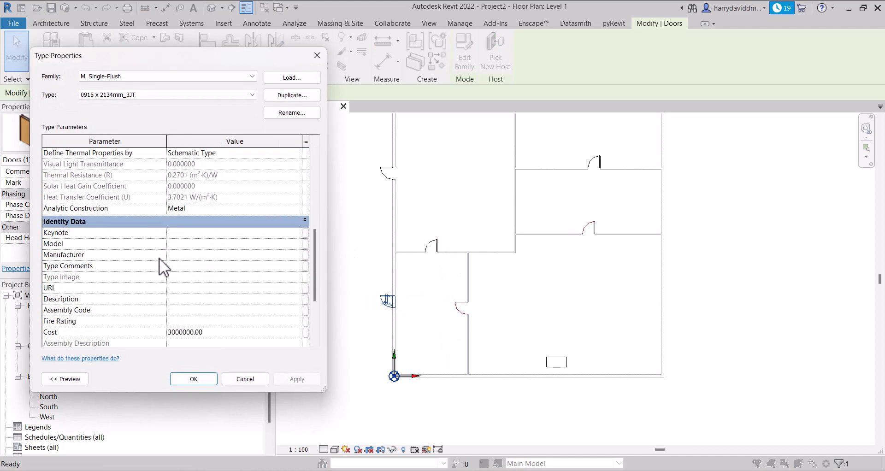
click(172, 255)
text(PABR)
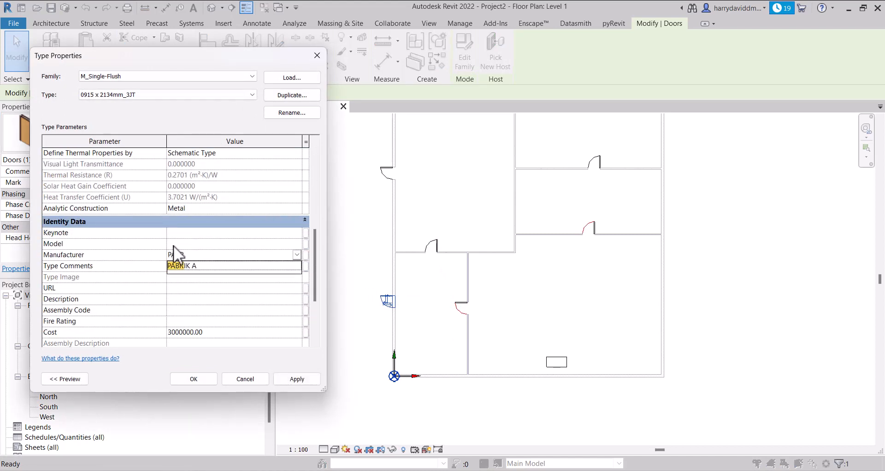
text(IK B)
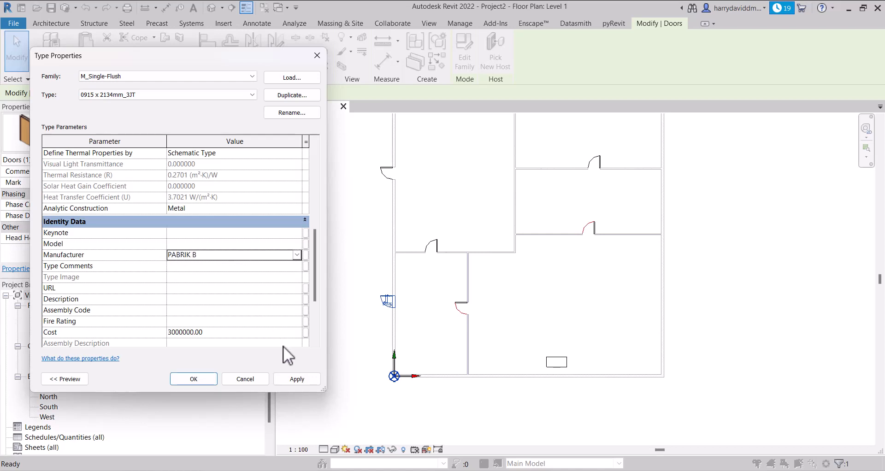
scroll(95, 325, down, 3)
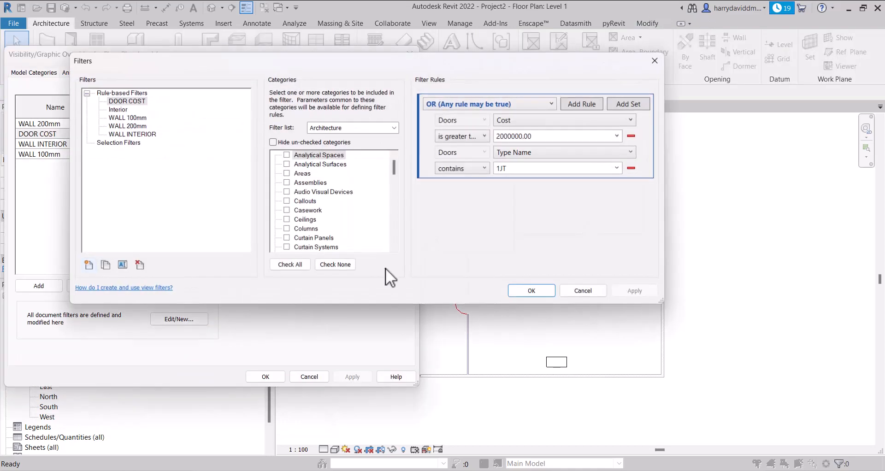
- Change the DOOR COST filter's first rule from Cost to Manufacturer equals PABRIK
click(607, 122)
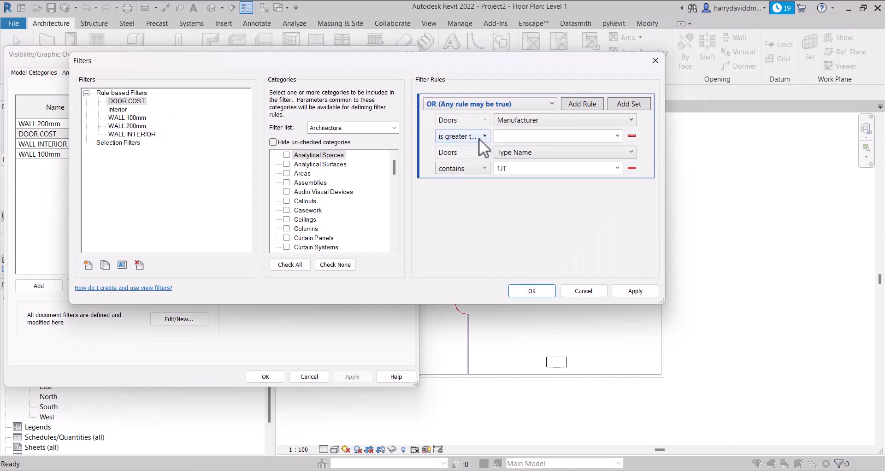
click(480, 137)
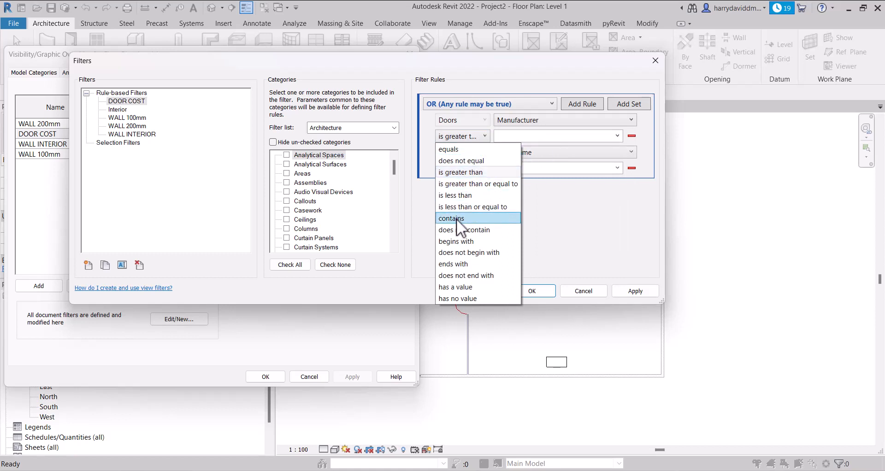
click(467, 149)
click(511, 135)
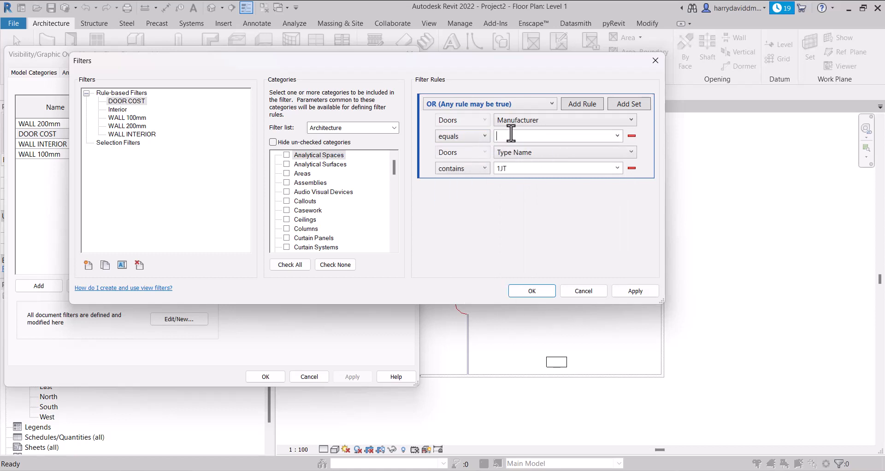
text(PABRIK A)
- Try the first rule as Manufacturer contains PABRIK
click(474, 136)
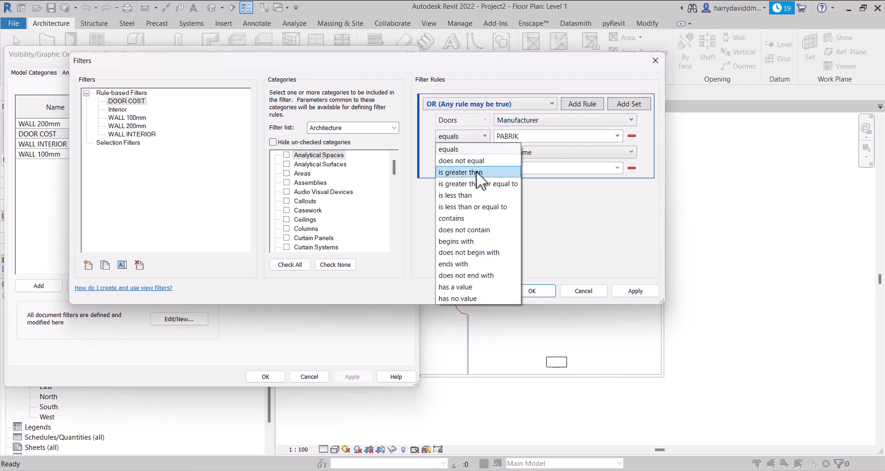
click(470, 221)
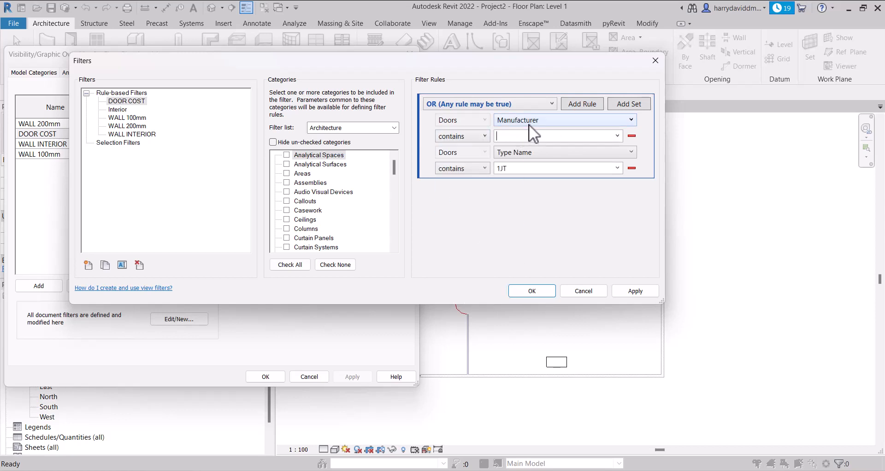
text(PABRIK)
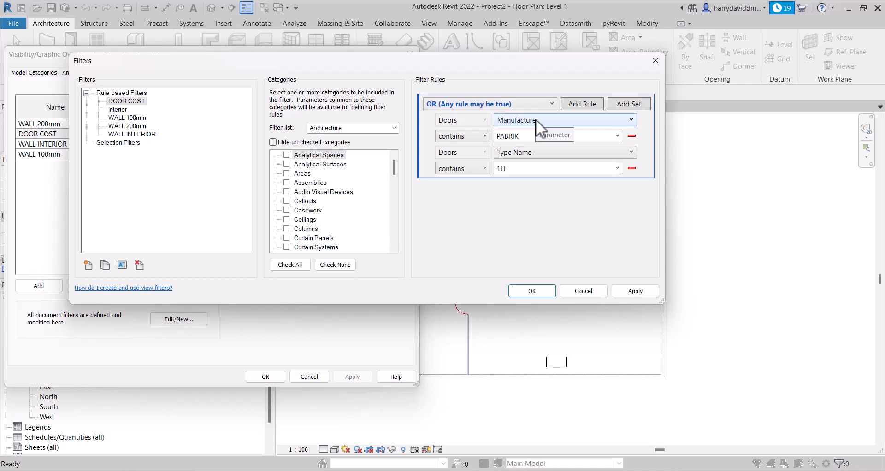
- Set the Manufacturer rule to equals with the value PABRIK A
click(484, 136)
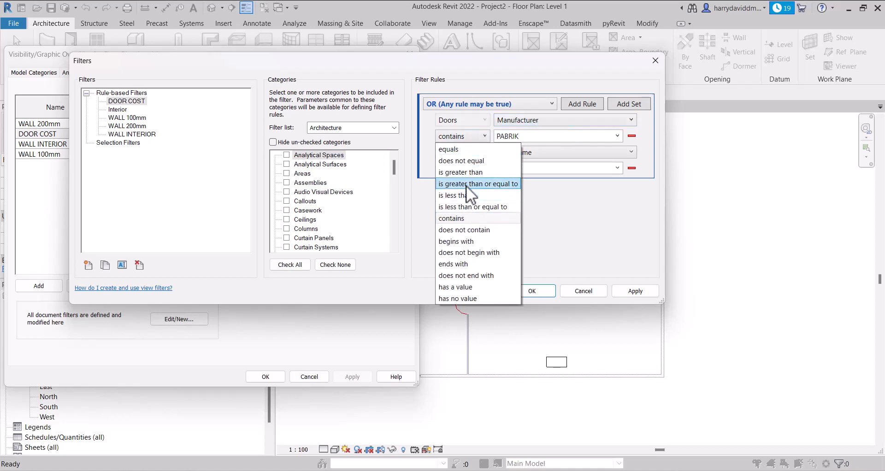
click(461, 149)
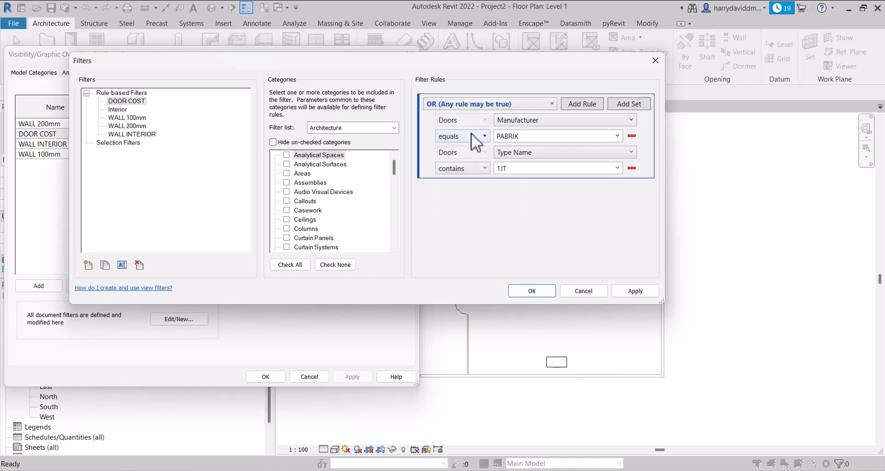
click(560, 141)
click(555, 140)
text(A)
- Remove the Type Name rule, switch the rule logic to AND (All rules must be true), and apply the filter to the Level 1 plan
click(631, 168)
click(489, 104)
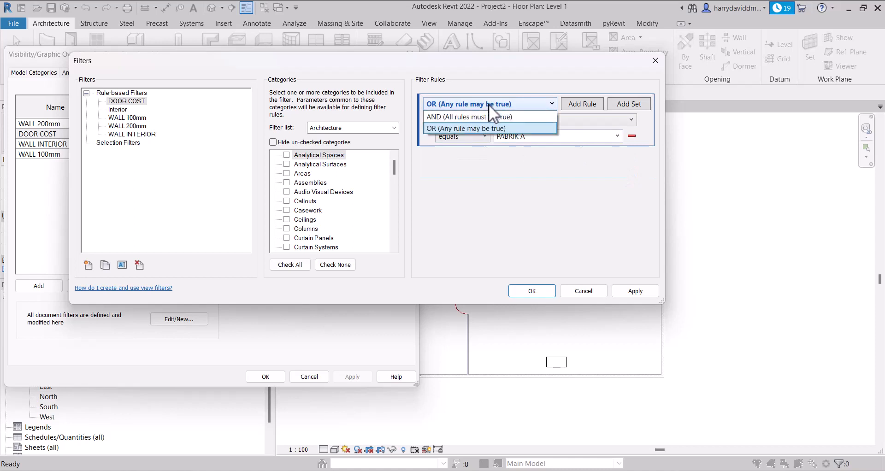
click(474, 117)
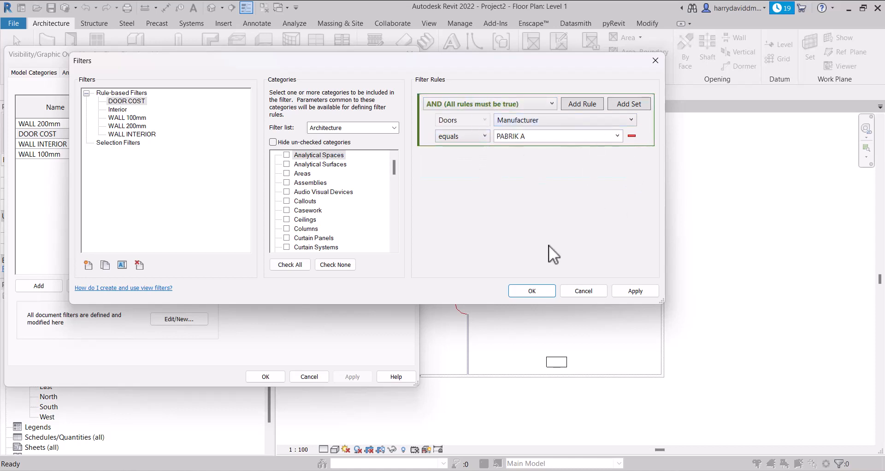
click(634, 291)
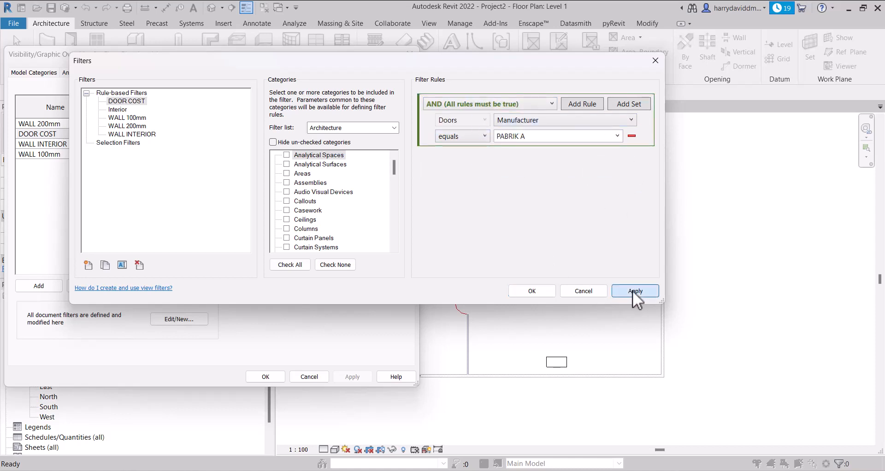
click(547, 292)
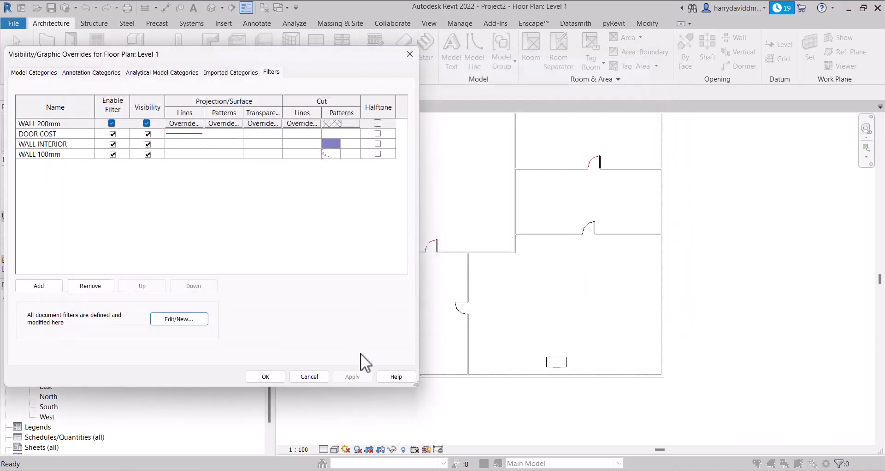
click(276, 375)
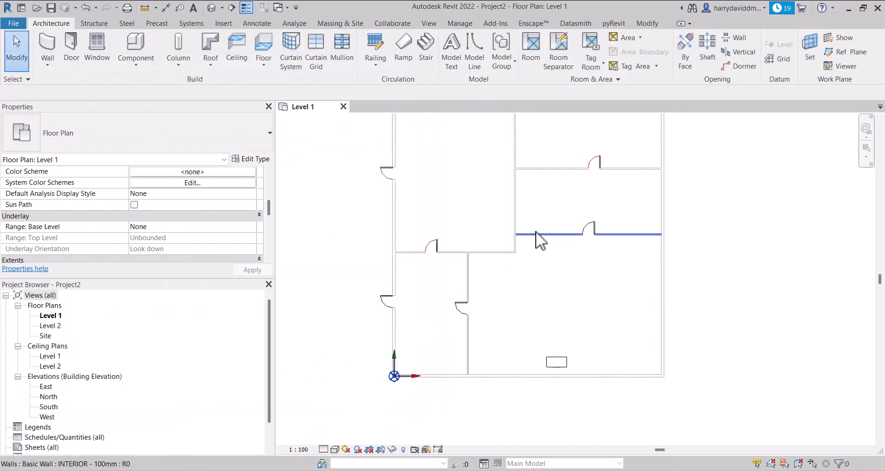
- Check the manufacturer in the northwest-room door's type properties and compare the lower west-wall door on the plan
scroll(535, 231, up, 2)
click(382, 254)
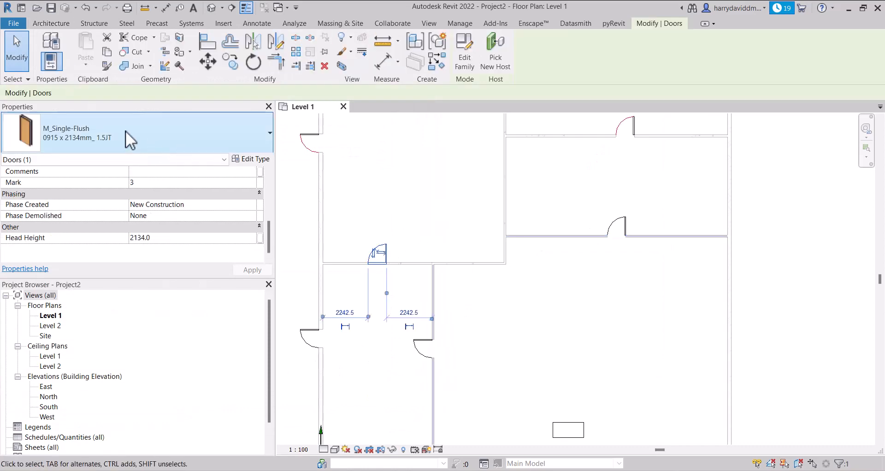
click(253, 160)
scroll(231, 221, down, 5)
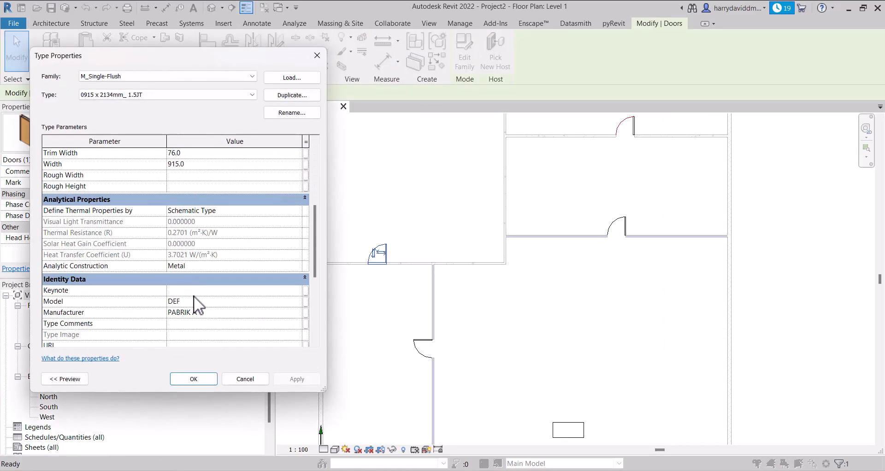
scroll(196, 291, down, 2)
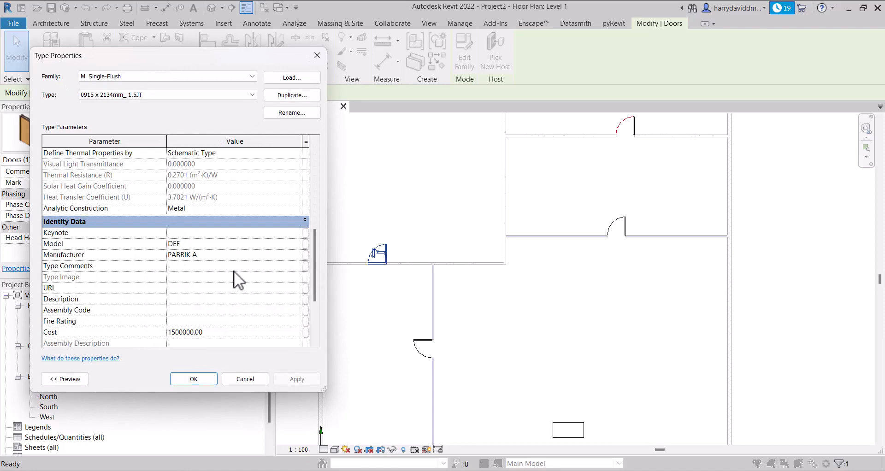
click(322, 59)
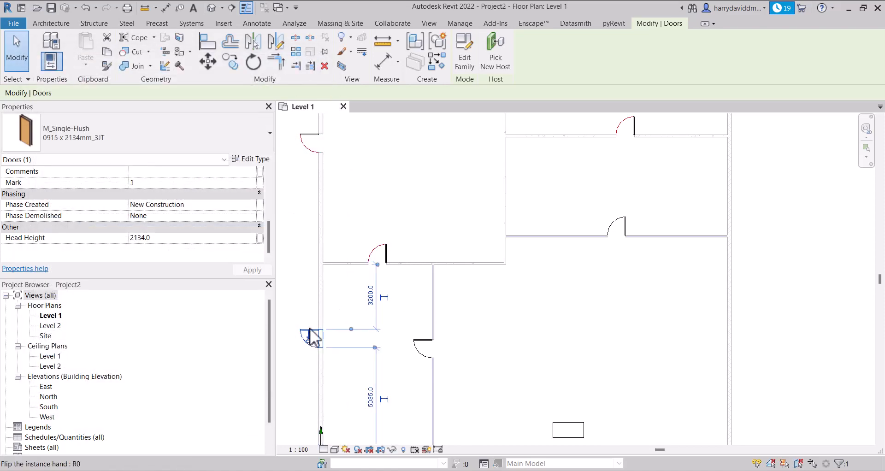
middle_drag(574, 351, 528, 327)
scroll(517, 289, down, 2)
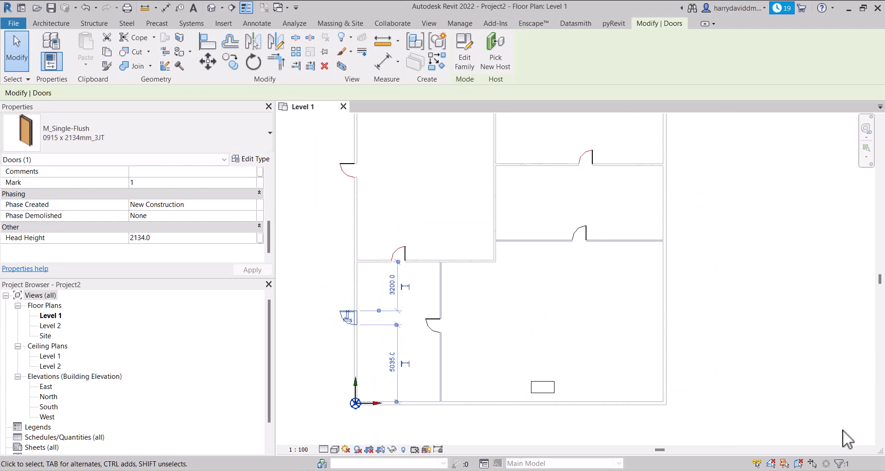